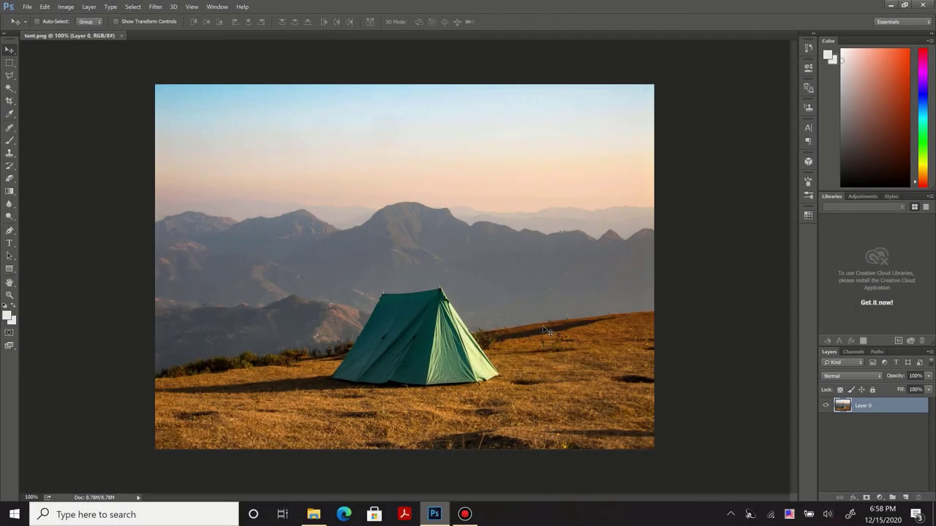
- Duplicate the tent photo's layer as Layer 0 copy and zoom in on the tent's base
key("ctrl+plus")
key("ctrl+plus")
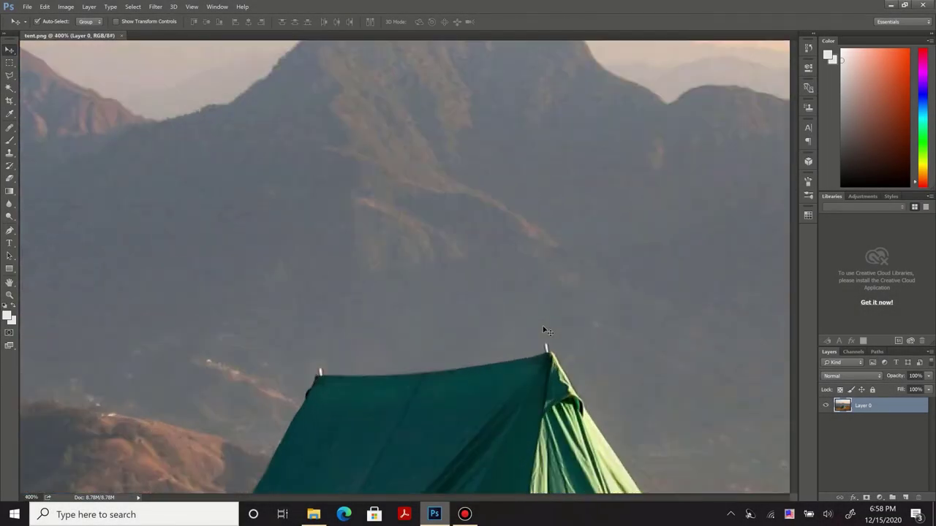
key("h")
left_click_drag(412, 397, 562, 97)
key("ctrl+j")
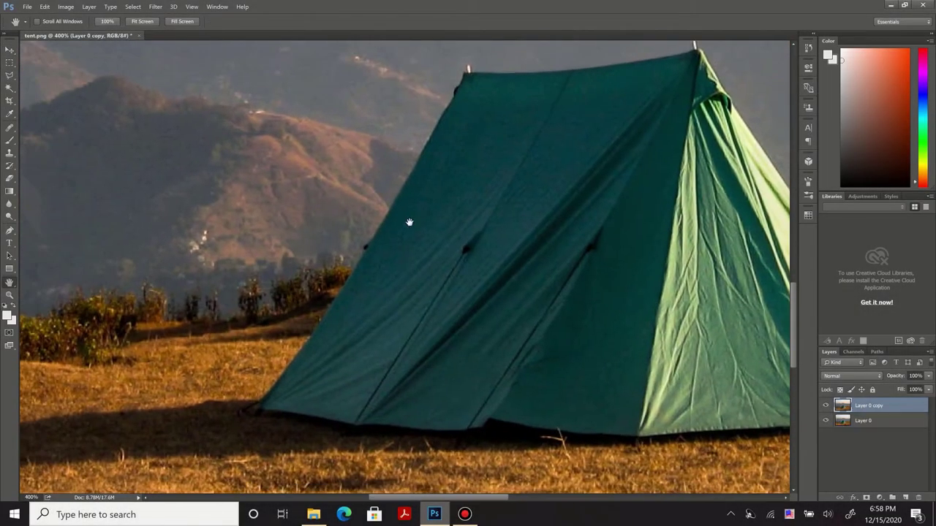
key("ctrl+plus")
- Start a Pen path at the tent's corner, anchoring along the bottom and up the left edge
key("p")
left_click(352, 414)
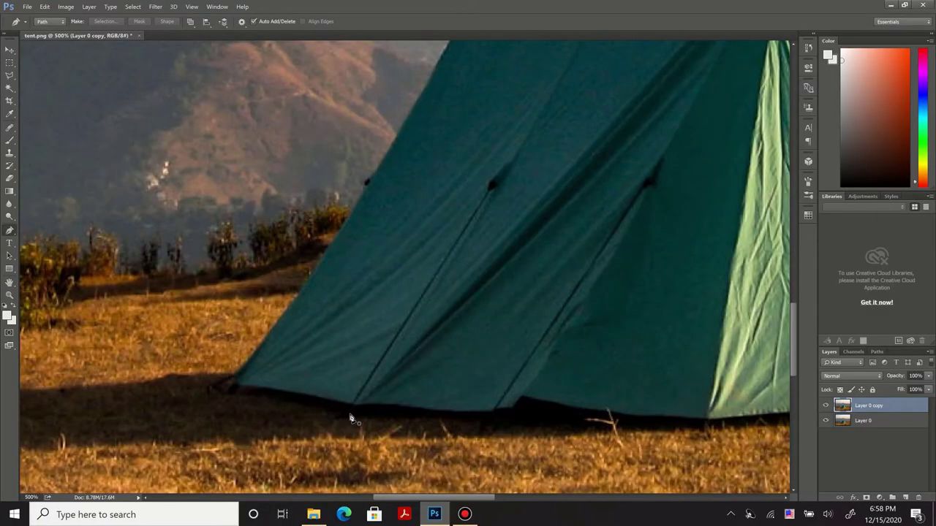
left_click_drag(230, 394, 213, 397)
key("alt")
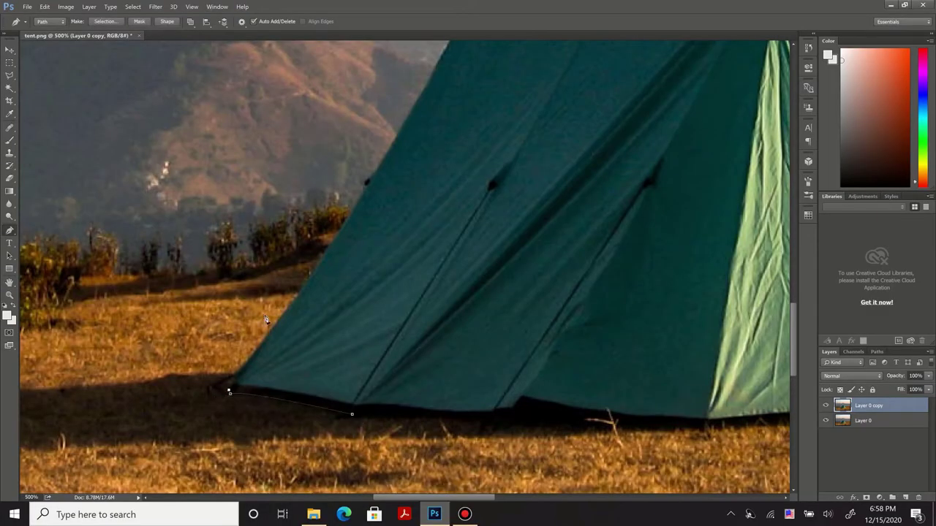
left_click_drag(319, 288, 322, 275)
key("ctrl+plus")
key("ctrl+plus")
key("ctrl+plus")
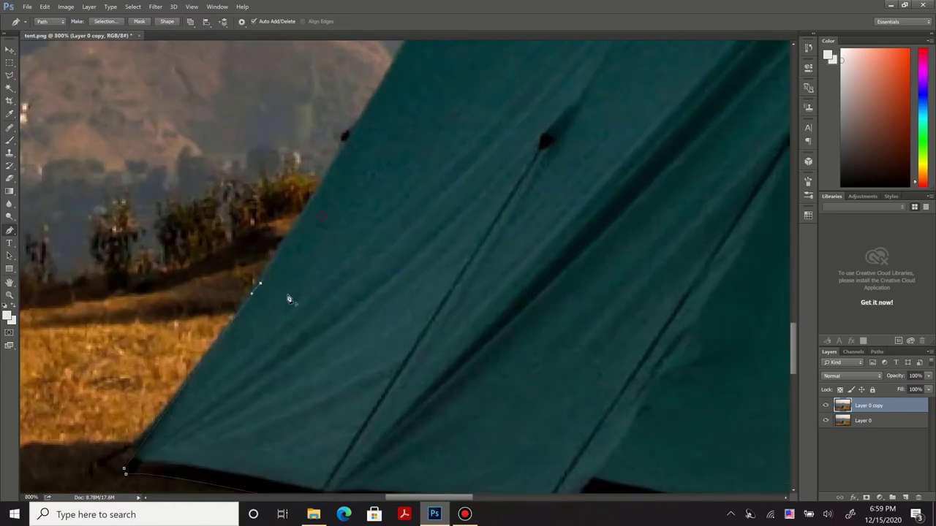
scroll(307, 270, "up", 3)
scroll(303, 257, "down", 1)
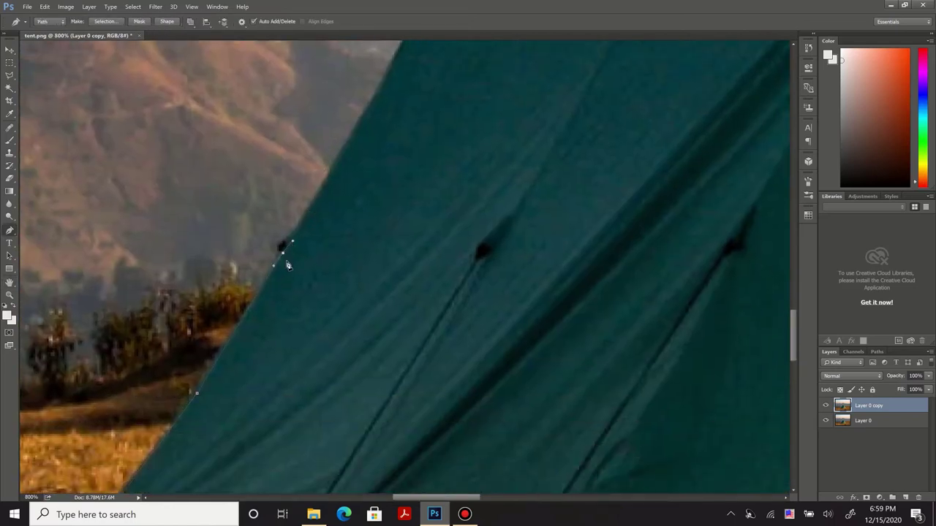
left_click_drag(357, 201, 285, 319)
- Continue the path over the tent's top edge and peak and down its right side
left_click_drag(304, 212, 320, 194)
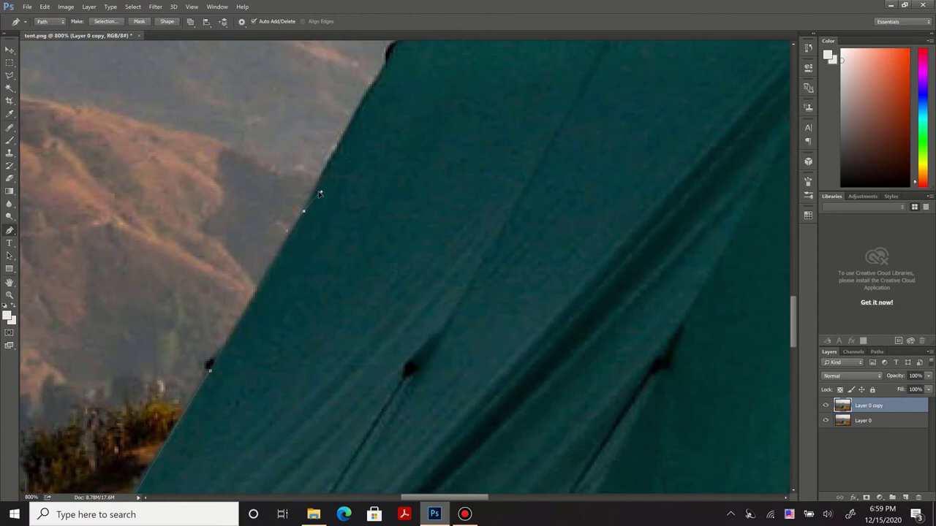
mouse_move(387, 71)
left_mouse_down()
mouse_move(289, 239)
mouse_move(300, 194)
left_mouse_up()
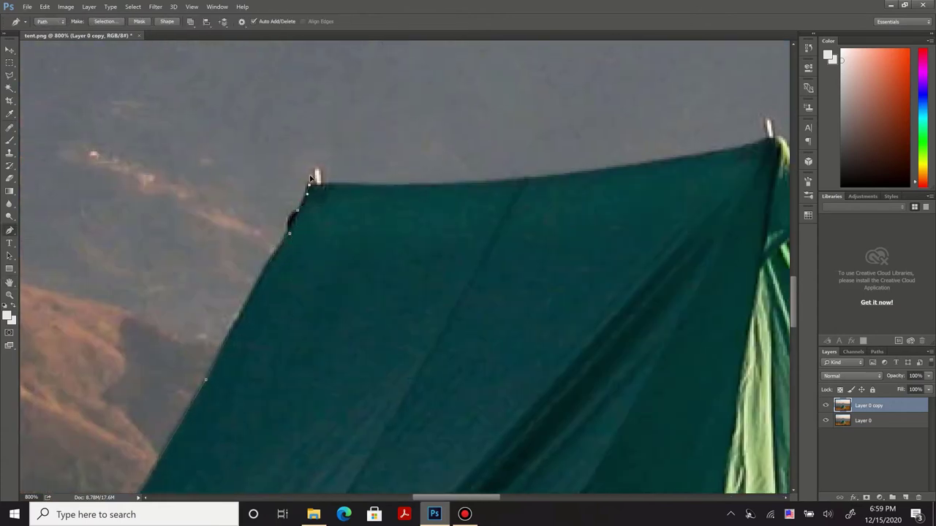
left_click_drag(463, 195, 443, 207)
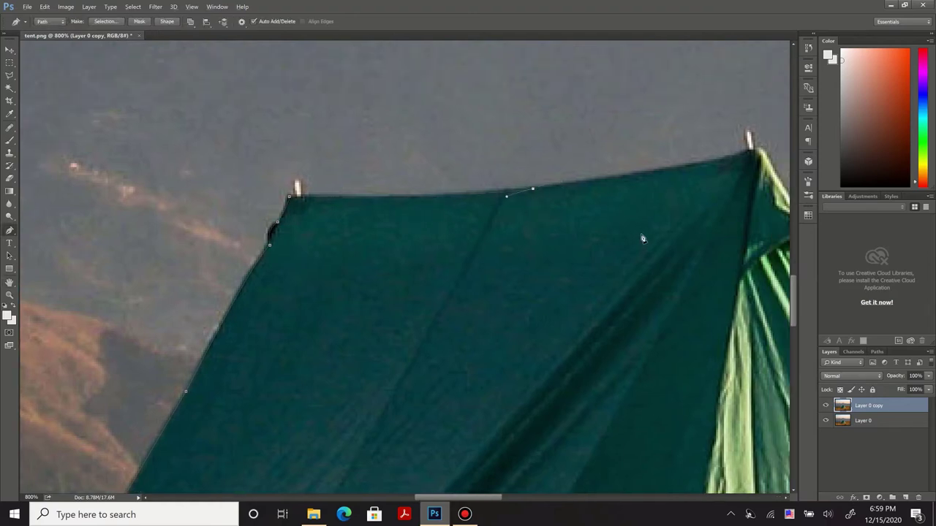
left_click_drag(642, 238, 367, 224)
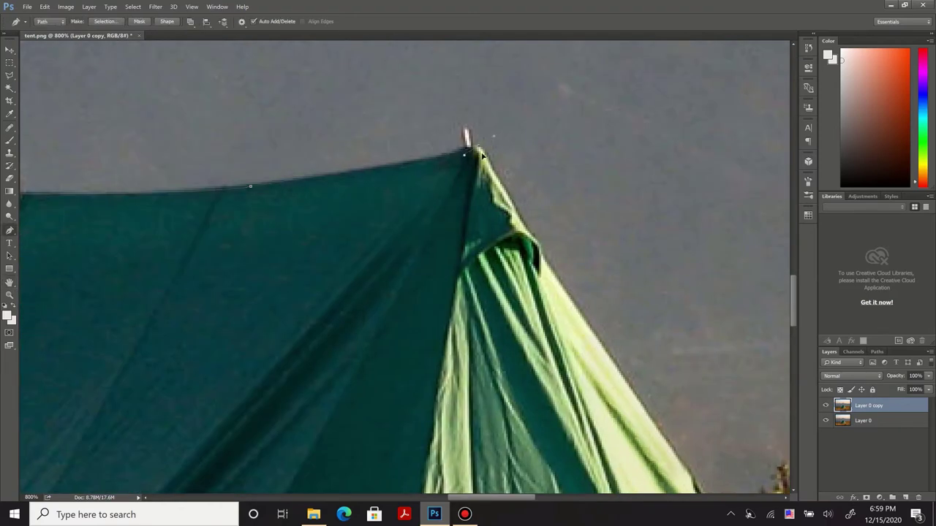
key("alt")
left_click_drag(546, 269, 404, 167)
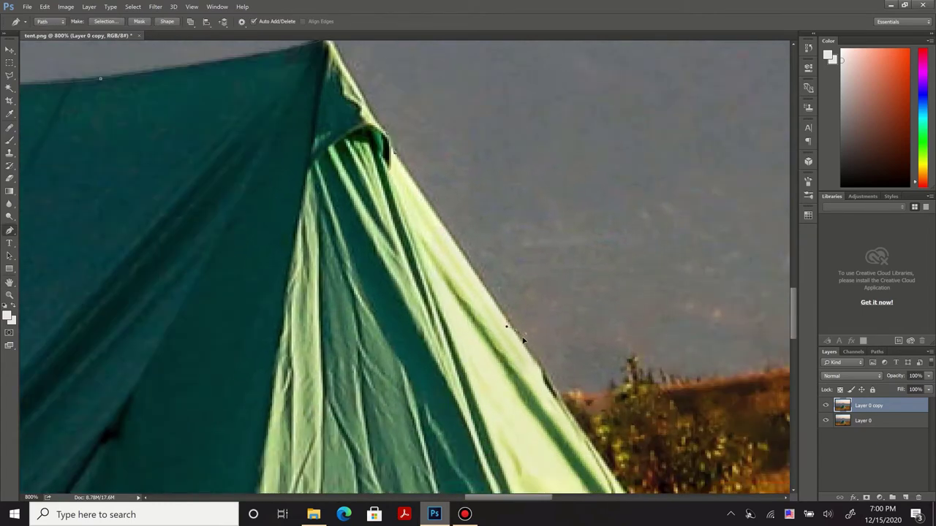
mouse_move(522, 359)
left_mouse_down()
mouse_move(439, 255)
mouse_move(382, 243)
left_mouse_up()
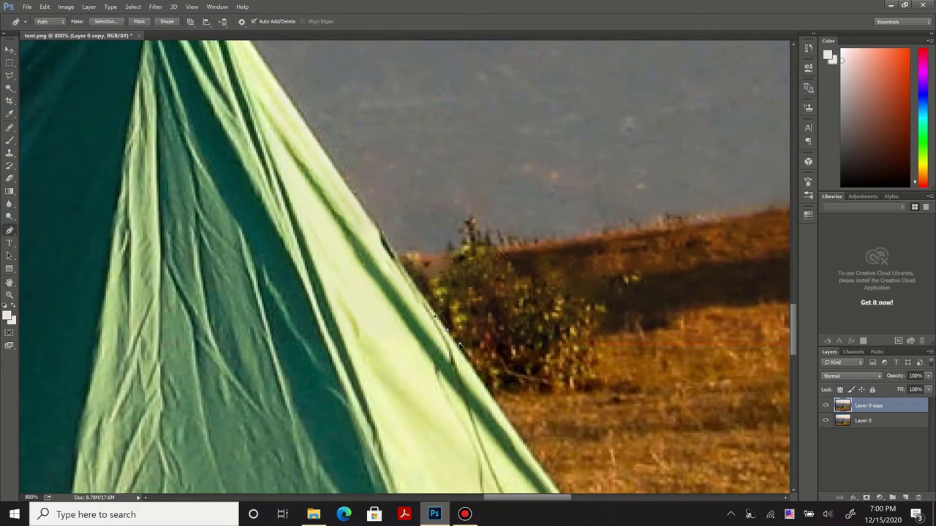
left_click_drag(524, 443, 420, 318)
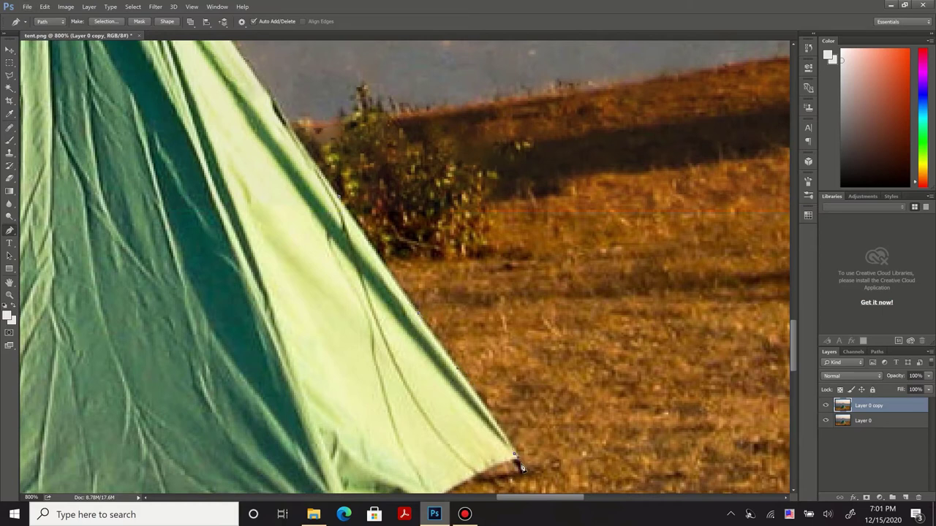
mouse_move(443, 492)
left_mouse_down()
mouse_move(565, 338)
mouse_move(548, 345)
left_mouse_up()
- Finish the path along the tent's bottom edge back to the starting corner
key("alt")
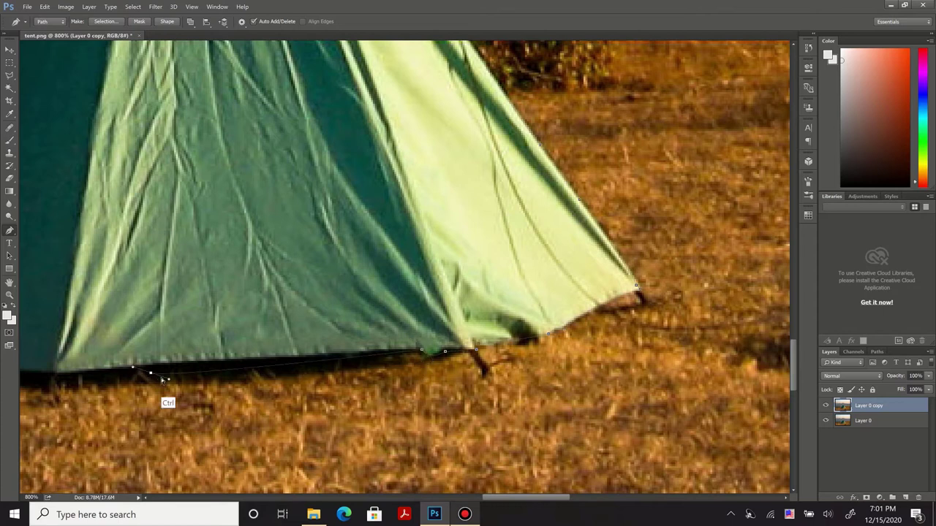
left_click_drag(155, 371, 177, 372)
key("space")
left_click_drag(257, 354, 454, 329)
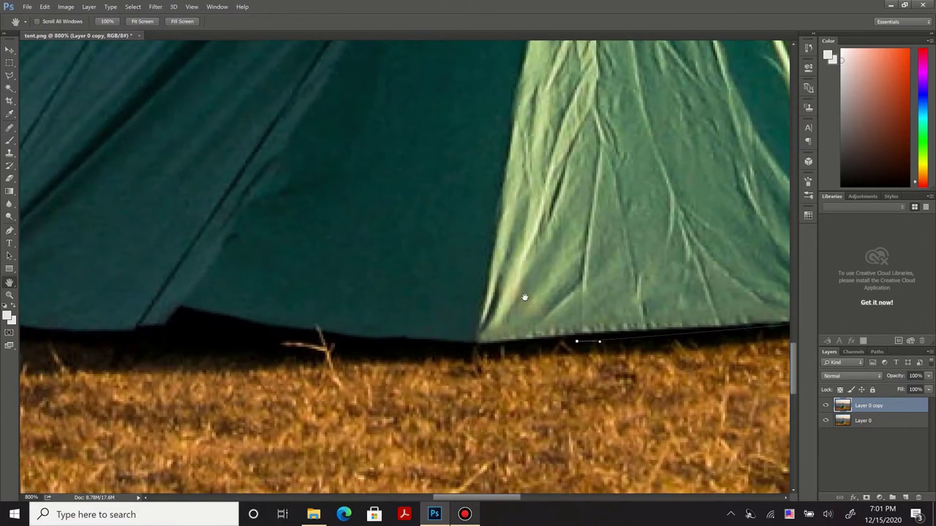
key("alt")
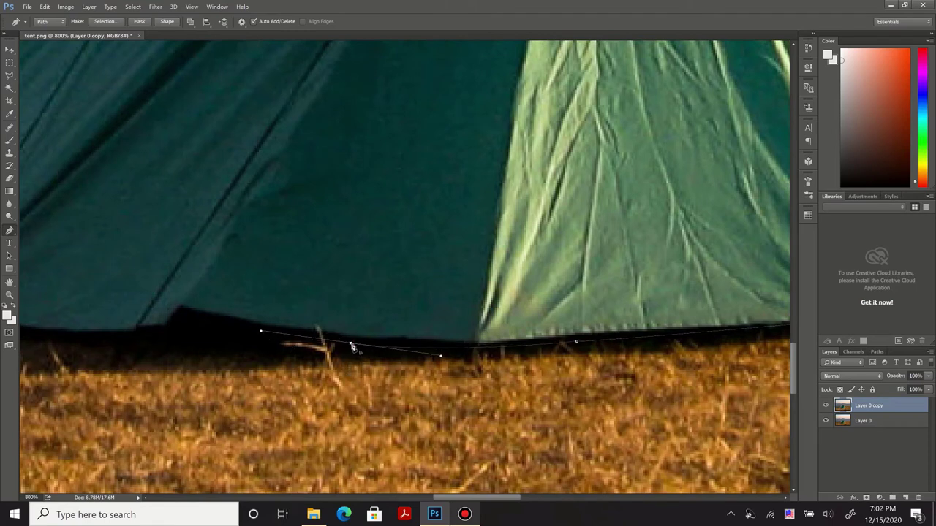
left_click(351, 344, "alt")
left_click_drag(113, 339, 53, 335)
left_click(112, 340, "alt")
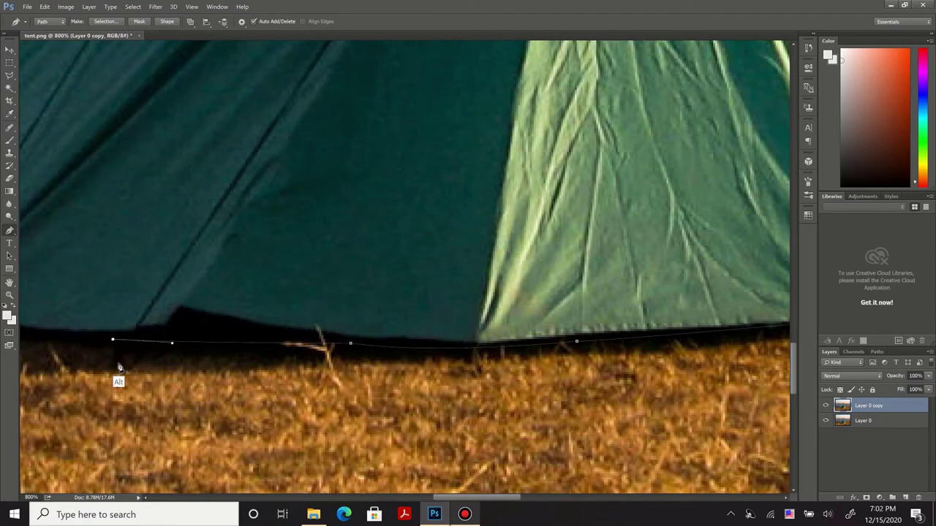
key("space")
left_click_drag(353, 362, 786, 388)
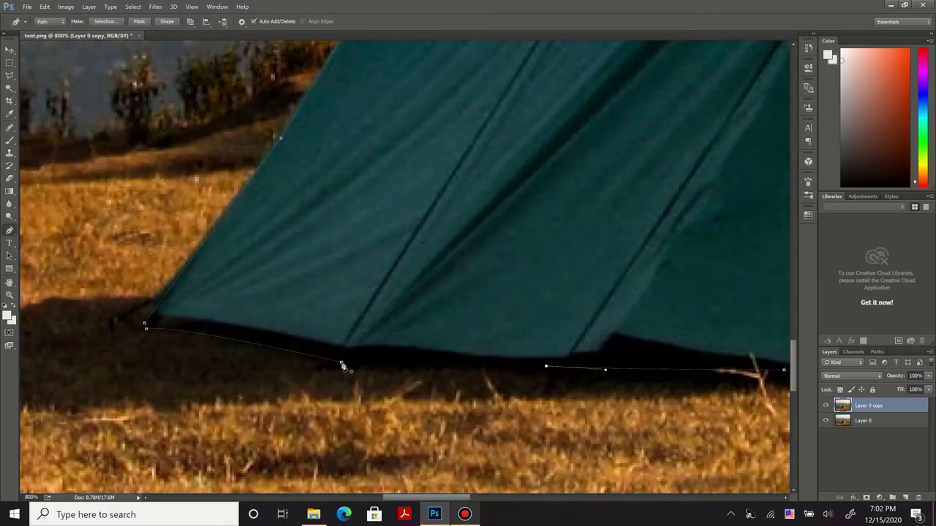
key("ctrl+minus")
key("ctrl+minus")
key("ctrl+minus")
key("ctrl+minus")
key("ctrl+minus")
key("ctrl+minus")
- Convert the tent path into a selection
right_click(385, 115)
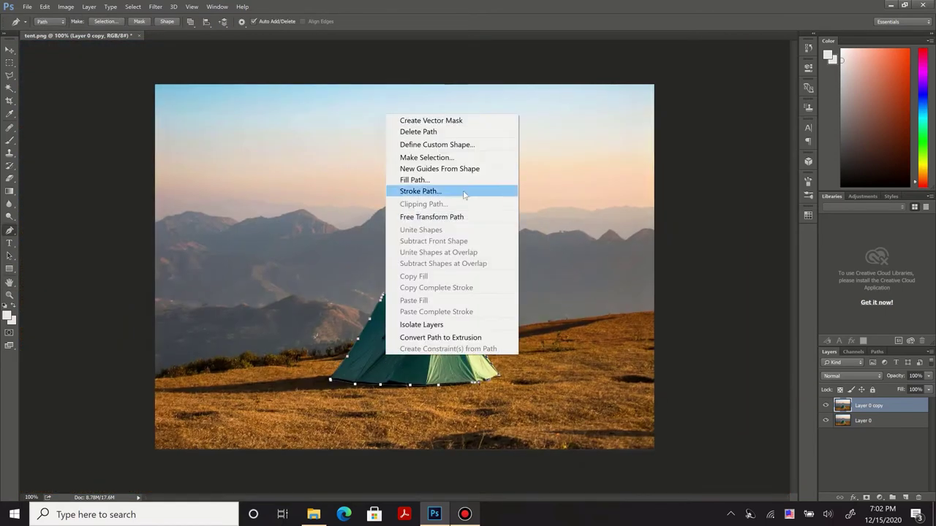
left_click(439, 157)
key("Return")
key("Escape")
key("ctrl+plus")
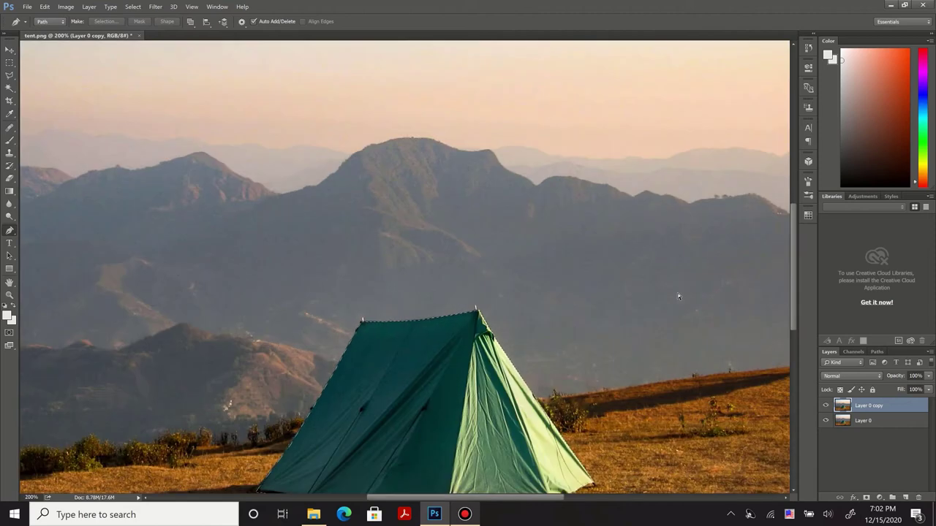
key("ctrl+minus")
- Refine the tent selection's edge, viewing On White, and output it as a new layer with mask
key("alt+ctrl+r")
left_click(728, 384)
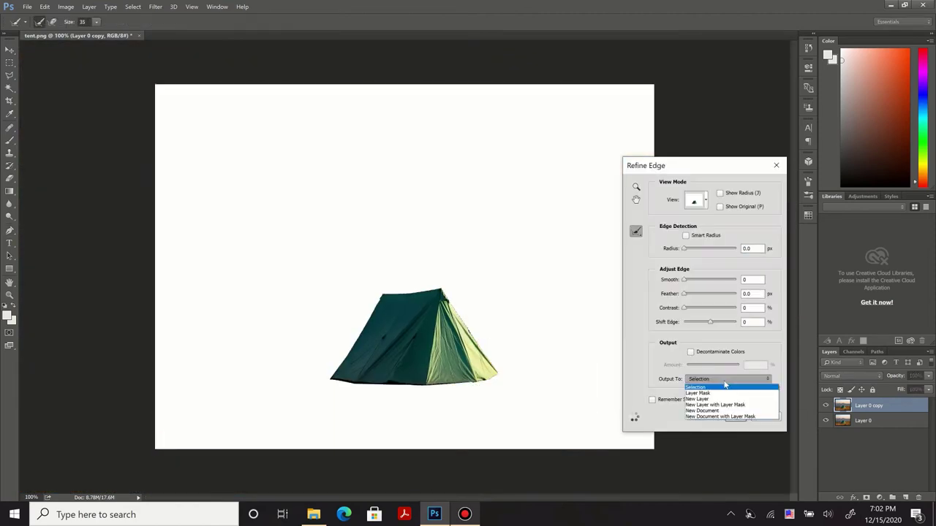
left_click(732, 406)
key("Return")
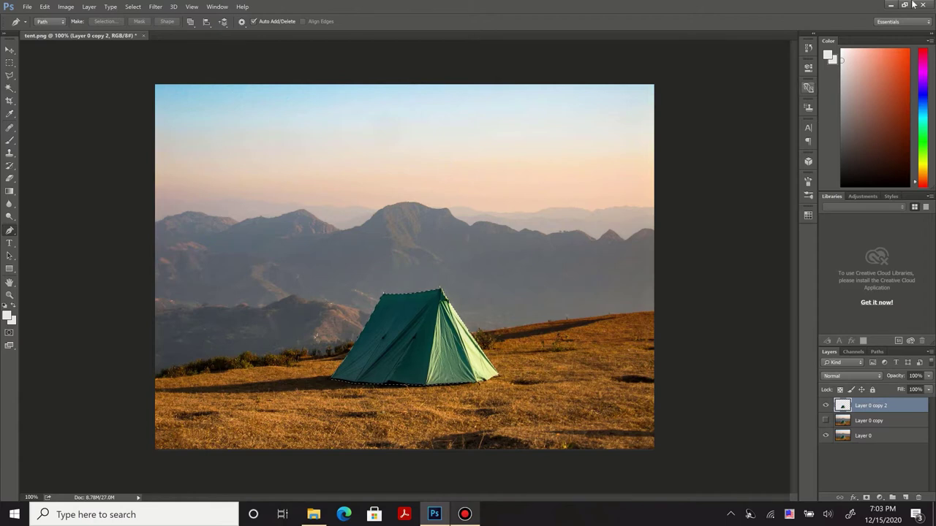
double_click(757, 136)
- Paste the tent into forest.png and scale it down onto the clearing's ground
key("ctrl+v")
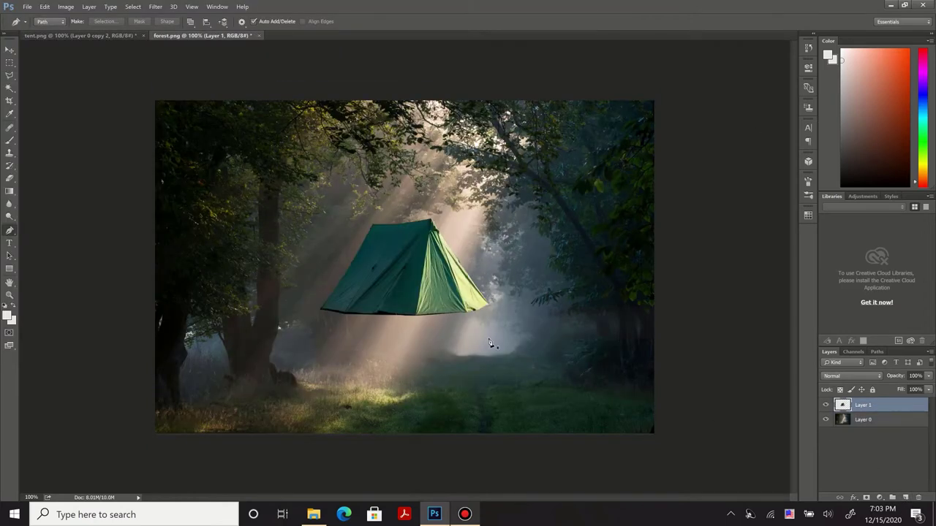
key("ctrl+t")
left_click_drag(466, 265, 395, 345)
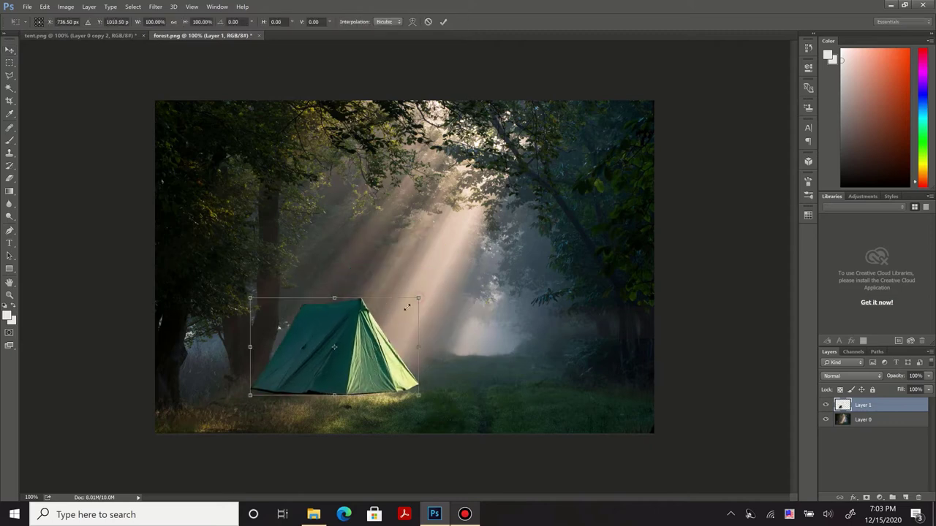
left_click_drag(407, 307, 384, 332)
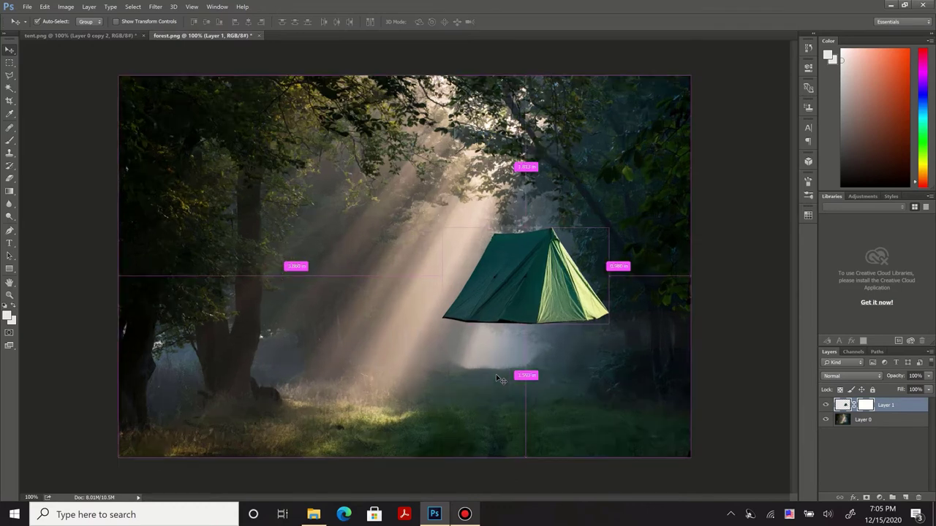
key("ctrl+plus")
key("ctrl+plus")
key("ctrl+plus")
left_click_drag(139, 262, 519, 261)
- Quick-select the left tree trunk on the forest background layer
scroll(512, 242, "down", 3)
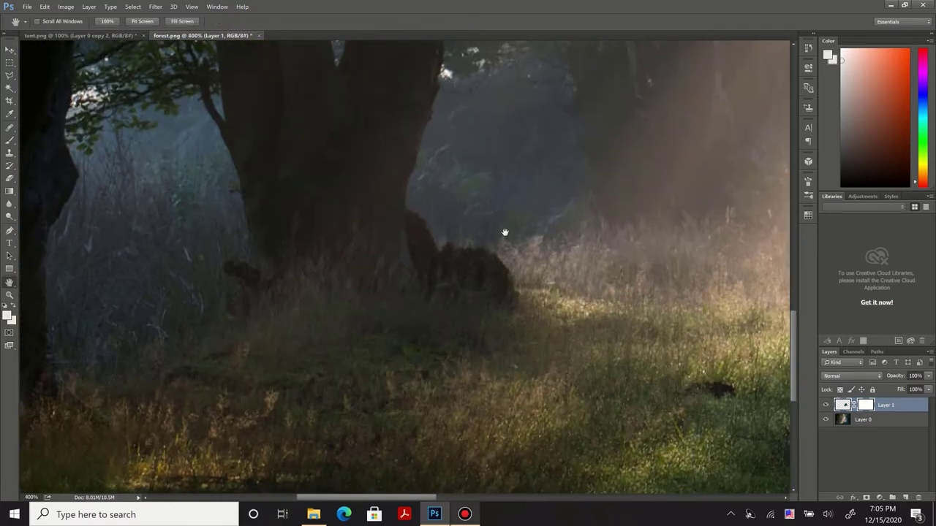
key("ctrl+plus")
key("ctrl+plus")
key("alt+bracketleft")
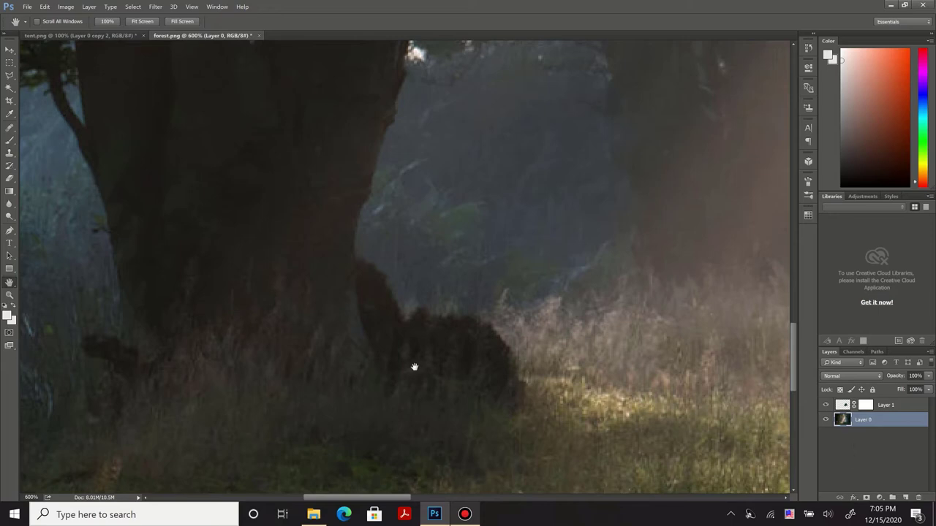
key("w")
mouse_move(335, 327)
left_mouse_down()
mouse_move(484, 373)
mouse_move(315, 230)
left_mouse_up()
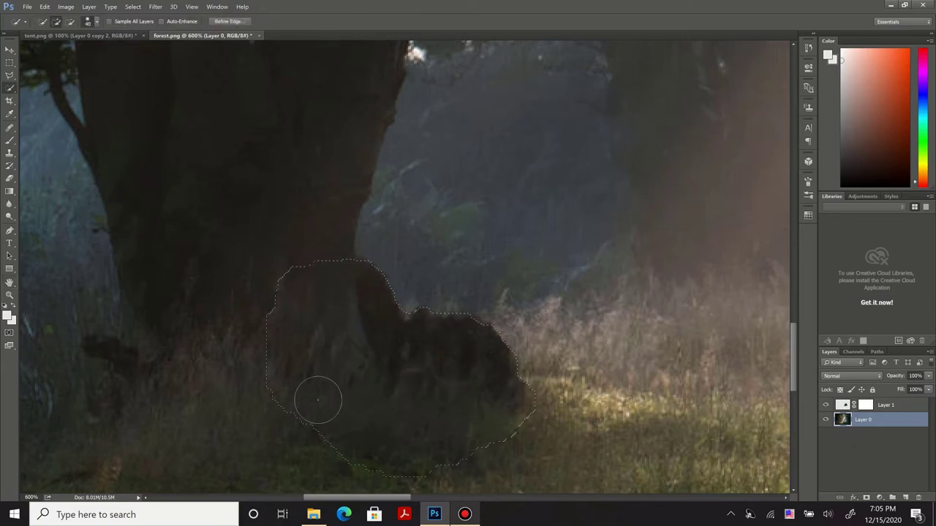
left_click_drag(335, 123, 278, 242)
key("ctrl+minus")
key("ctrl+minus")
key("ctrl+minus")
- Refine the trunk selection into a masked layer, re-show Layer 0, and stack the tent beneath it
key("ctrl+alt+r")
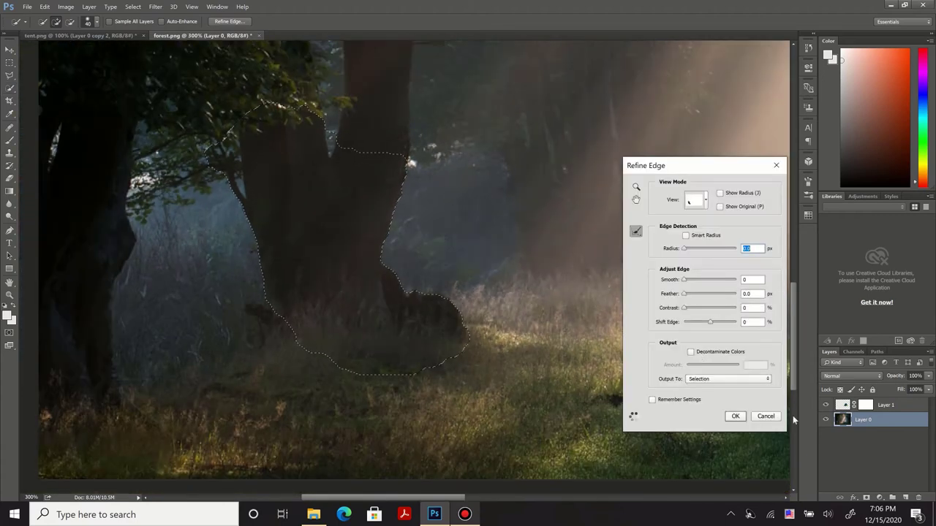
left_click(724, 378)
left_click(718, 401)
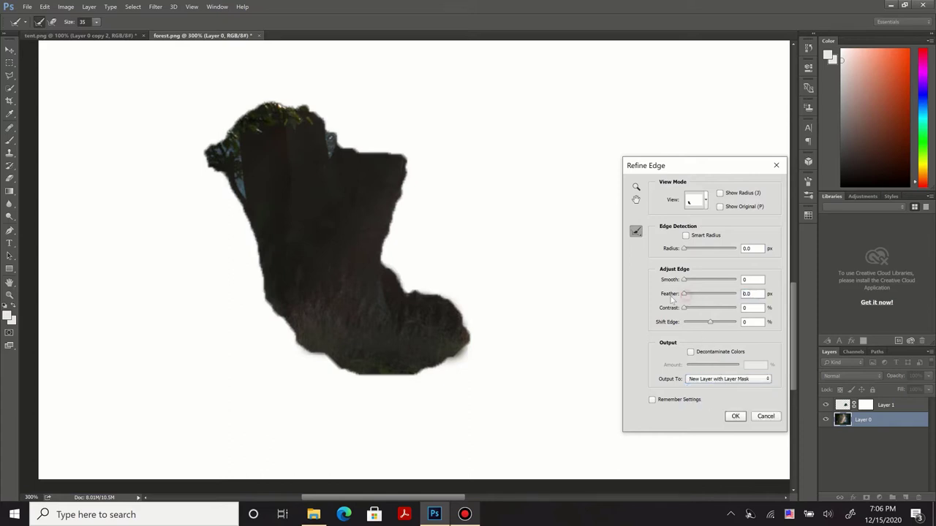
left_click(670, 297)
left_click(736, 414)
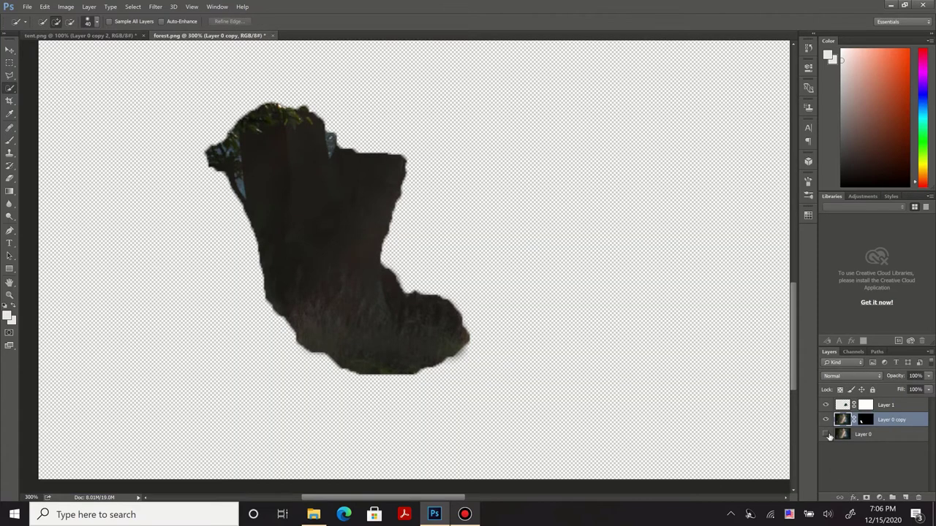
left_click(825, 435)
left_click_drag(912, 408, 900, 427)
- Move the tent layer down-left onto the grass beside the tree trunk
key("ctrl+1")
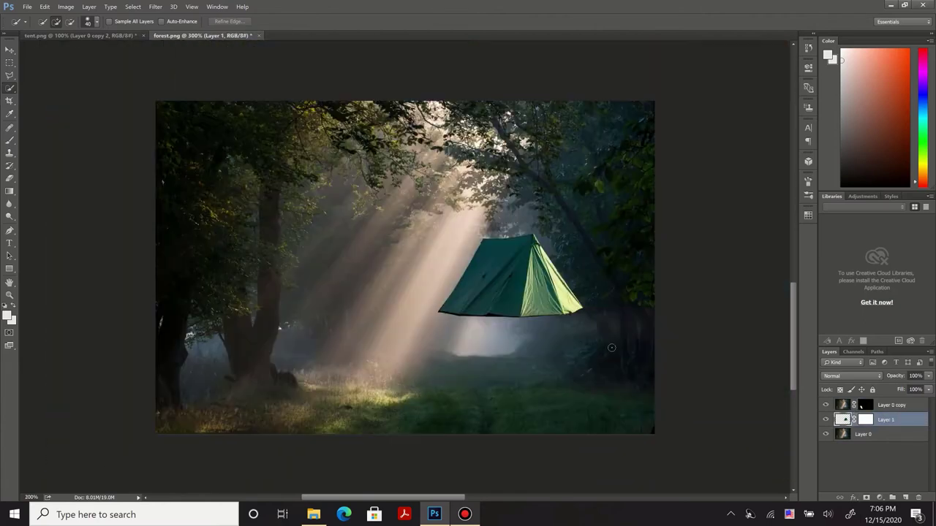
key("v")
left_click_drag(519, 319, 342, 369)
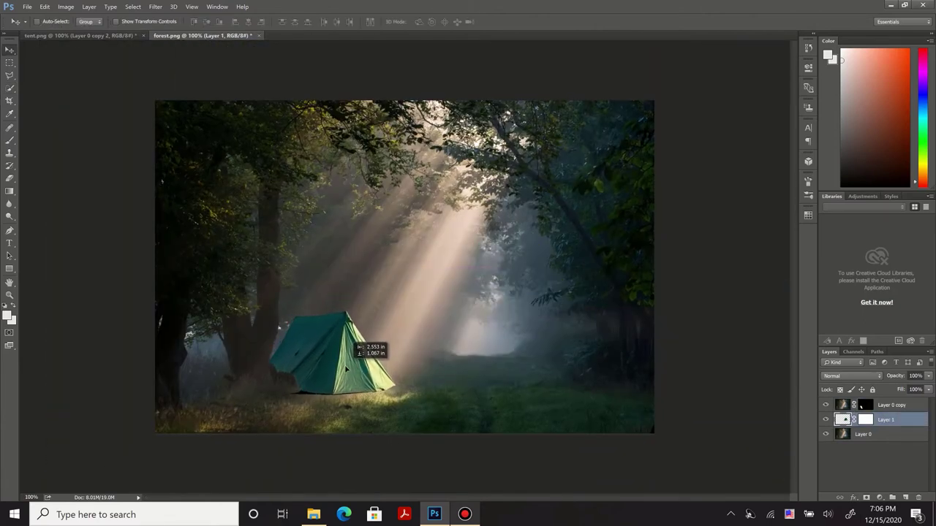
left_click_drag(342, 370, 344, 370)
scroll(600, 270, "up", 5)
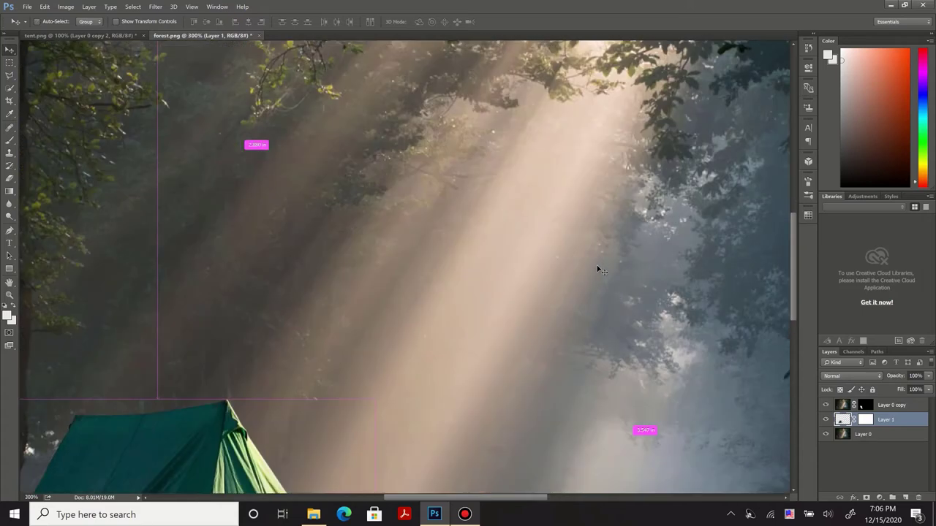
scroll(508, 278, "up", 1)
scroll(508, 278, "up", 1)
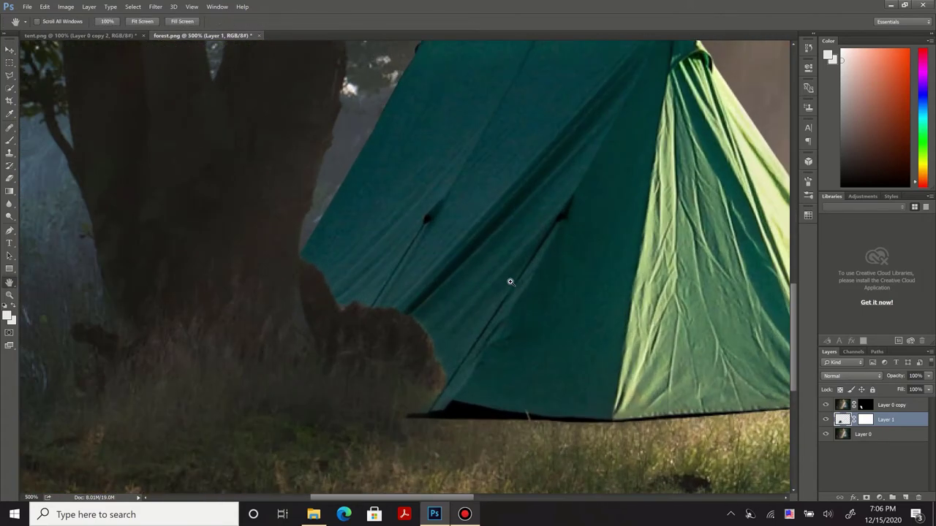
- Paint the trunk layer's mask with a soft brush to blend the tent's dark base strip into the grass
left_click(865, 405)
key("b")
key("ctrl+i")
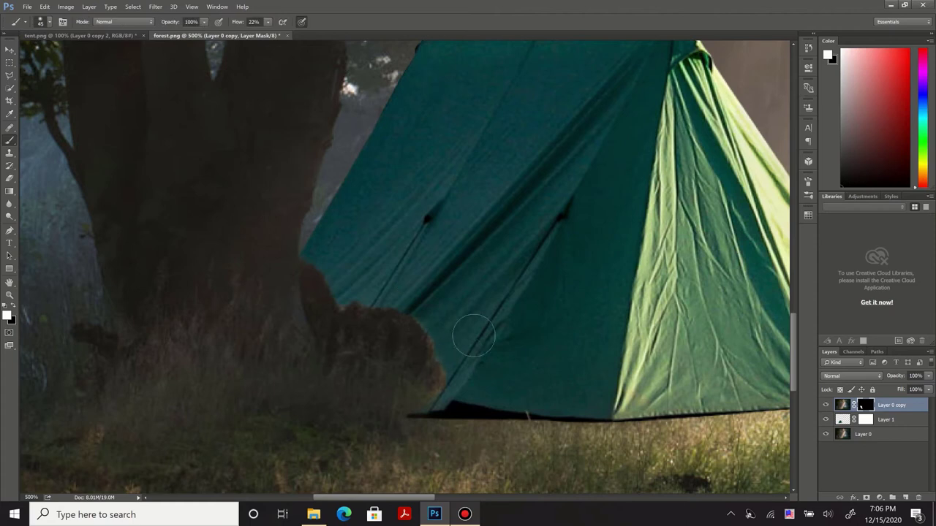
left_click_drag(422, 324, 419, 326)
mouse_move(418, 396)
left_mouse_down()
mouse_move(433, 418)
mouse_move(526, 418)
left_mouse_up()
key("x")
key("x")
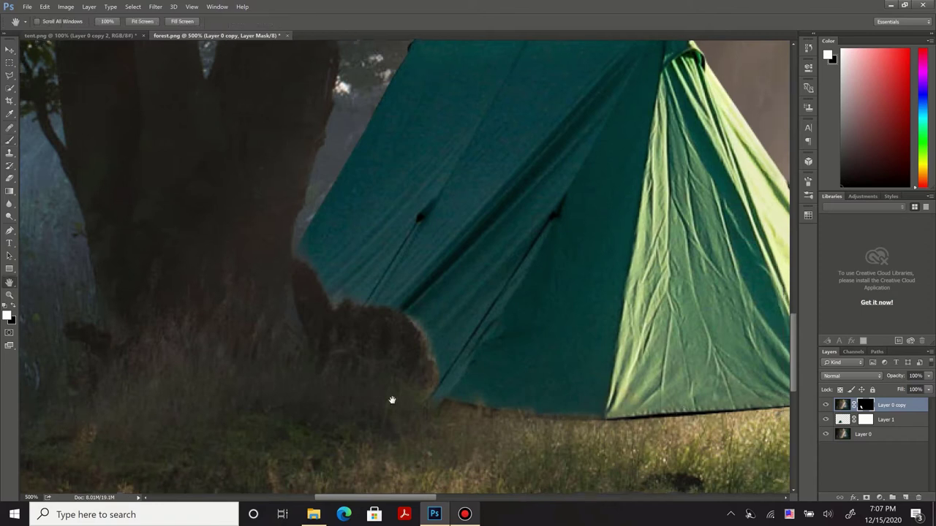
left_click_drag(847, 410, 533, 411)
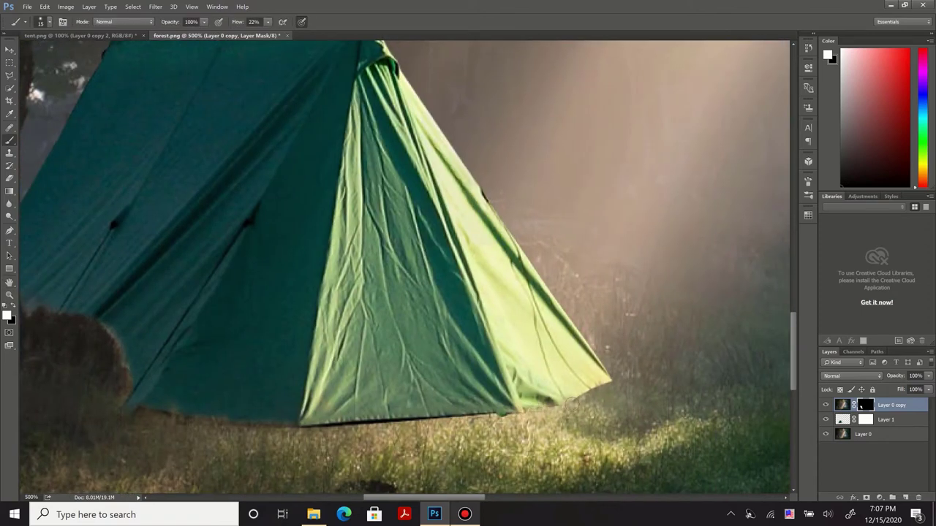
left_click_drag(435, 415, 523, 420)
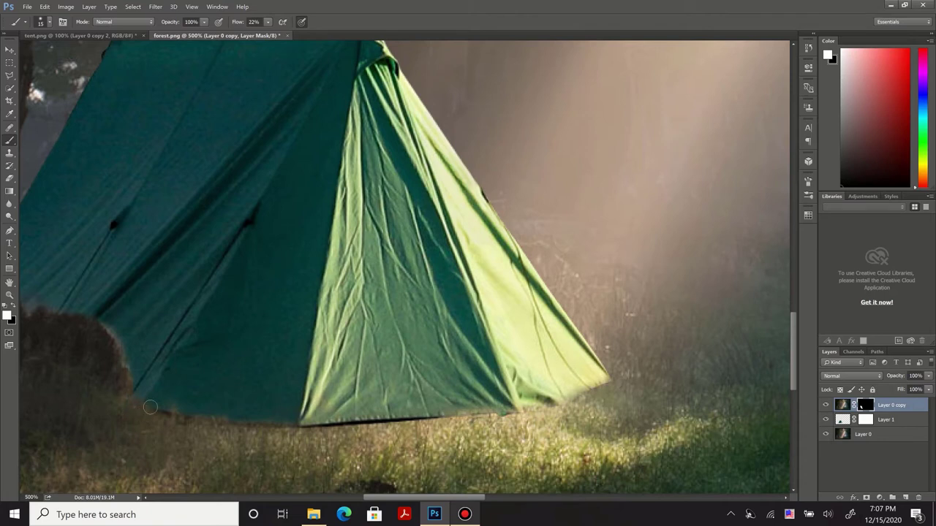
key("ctrl+1")
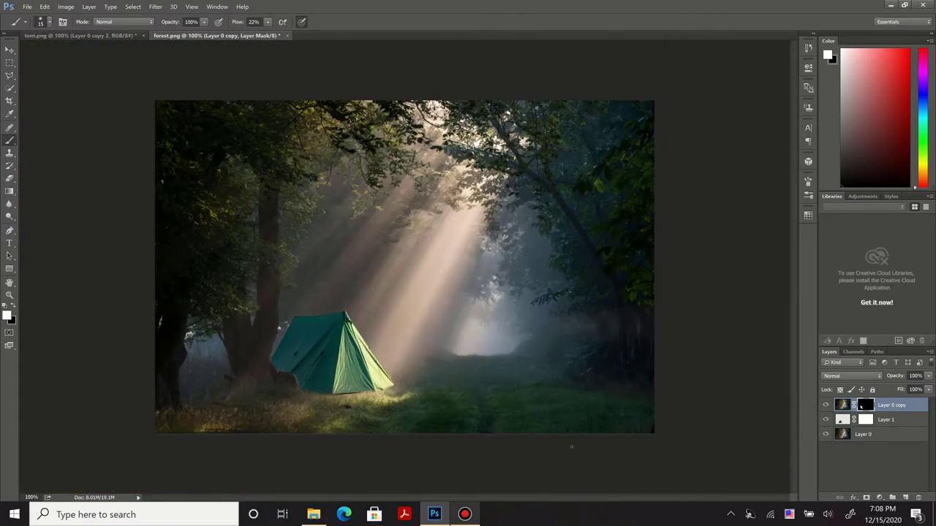
key("v")
left_click(854, 469)
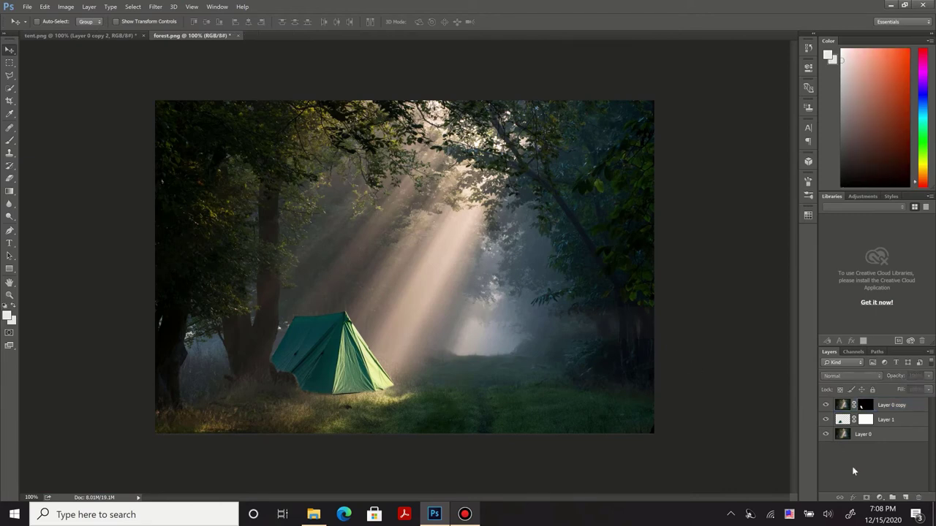
- Open campfire.png alongside the forest image
left_click(840, 473)
key("ctrl+o")
double_click(148, 117)
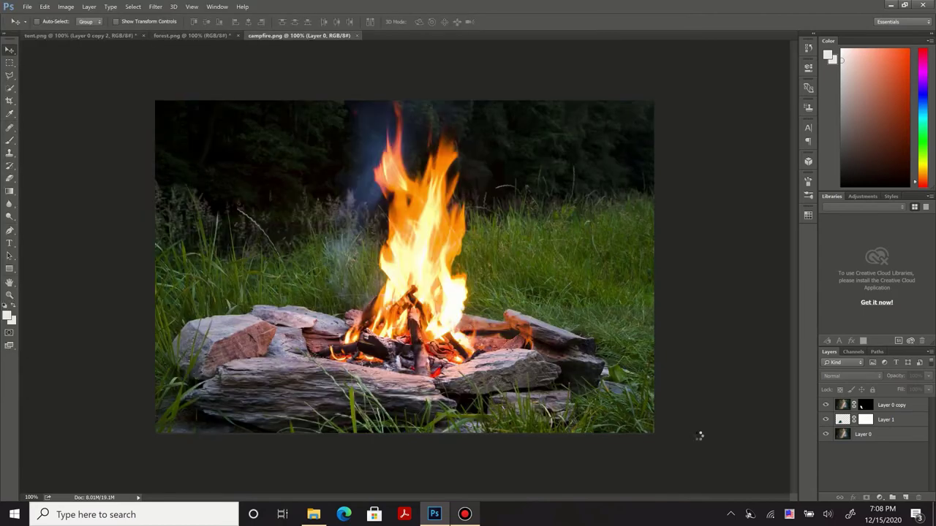
key("ctrl+shift+Tab")
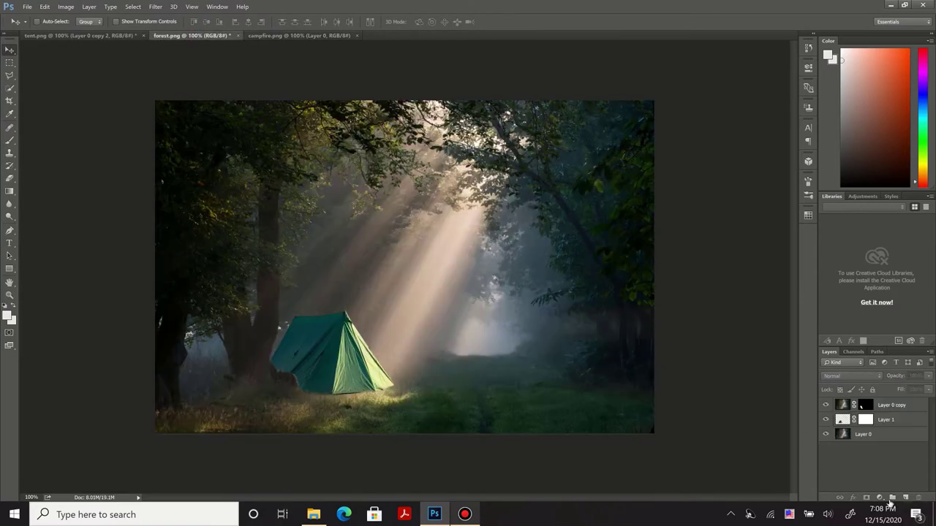
- Copy the campfire layer into forest.png and add a layer mask to it
left_click(905, 497)
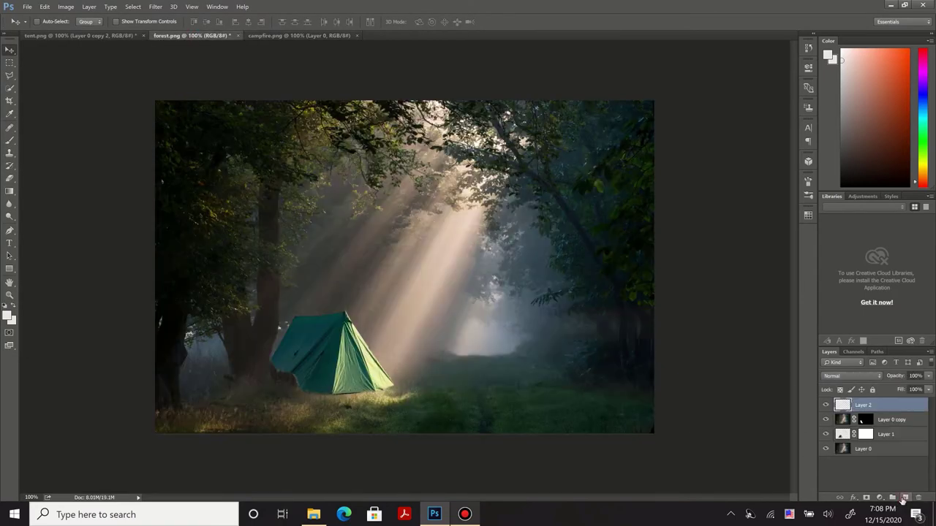
left_click(311, 35)
left_click_drag(840, 407, 593, 359)
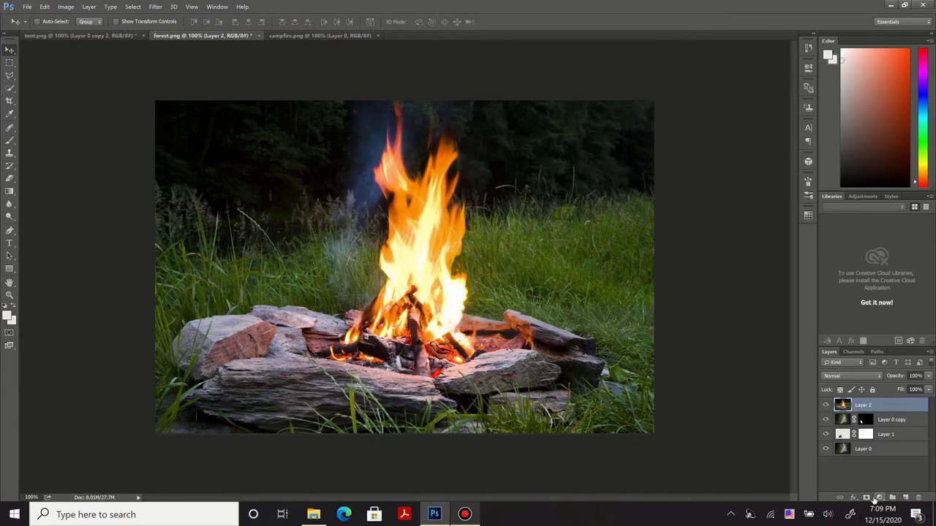
left_click(880, 497)
- Free-transform the campfire layer smaller and set it on the grass to the tent's right
key("ctrl+t")
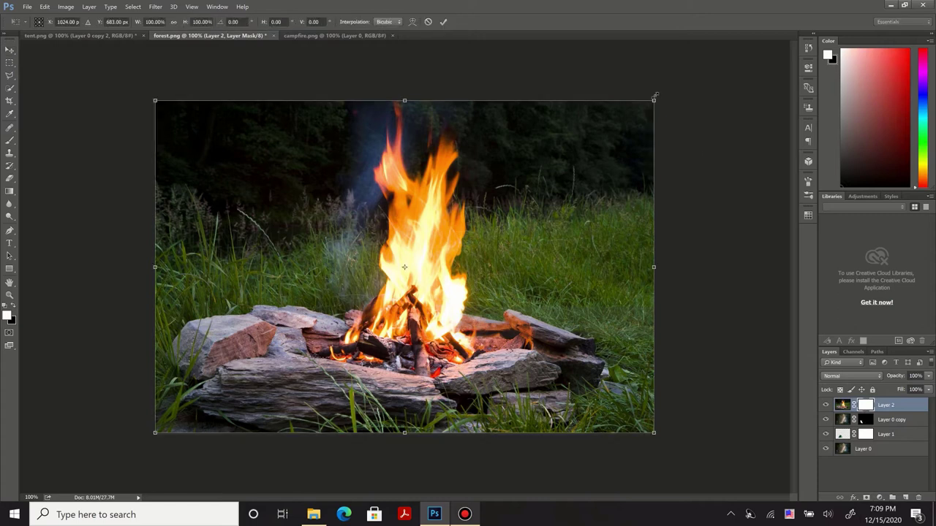
mouse_move(654, 101)
left_mouse_down()
mouse_move(307, 409)
mouse_move(270, 412)
left_mouse_up()
left_click_drag(273, 460, 387, 391)
key("ctrl+z")
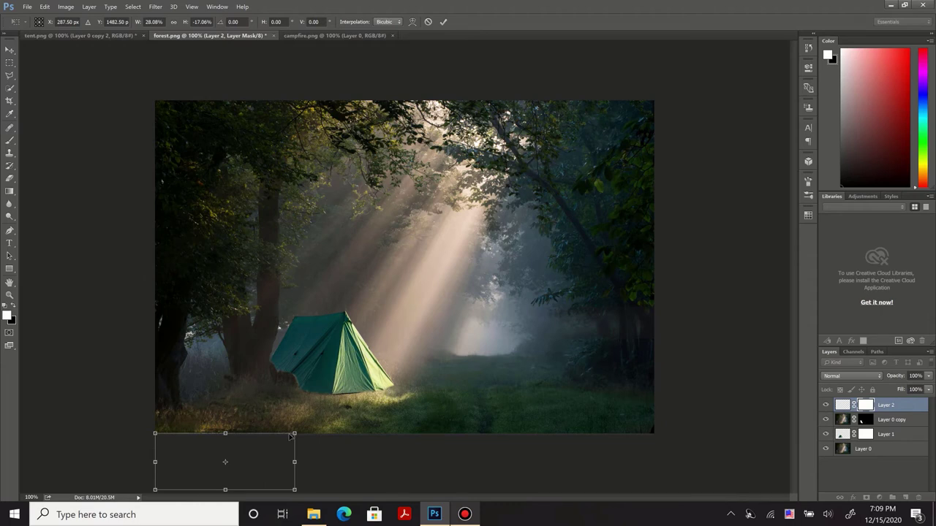
left_click_drag(156, 493, 155, 488)
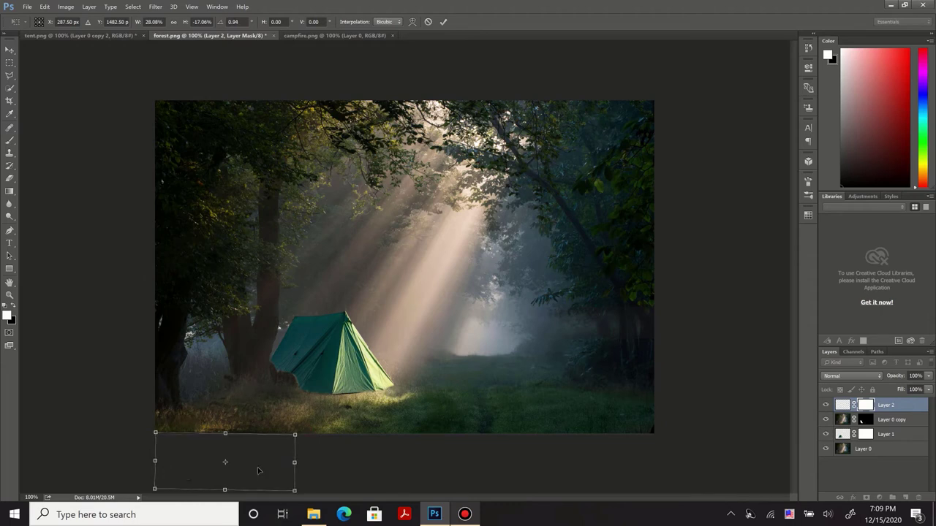
mouse_move(257, 471)
left_mouse_down()
mouse_move(405, 404)
mouse_move(393, 391)
mouse_move(407, 391)
mouse_move(414, 370)
mouse_move(441, 374)
left_mouse_up()
key("Return")
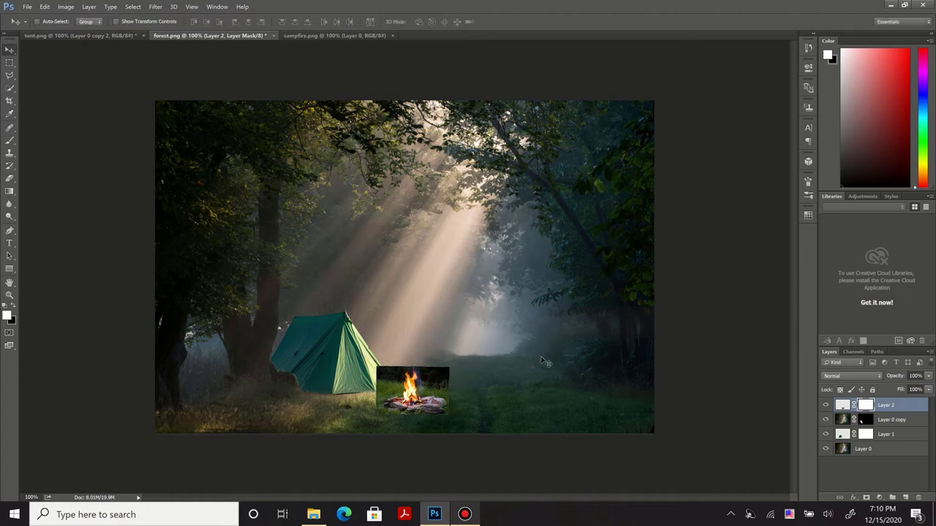
key("ctrl+plus")
key("ctrl+plus")
left_click_drag(481, 345, 507, 67)
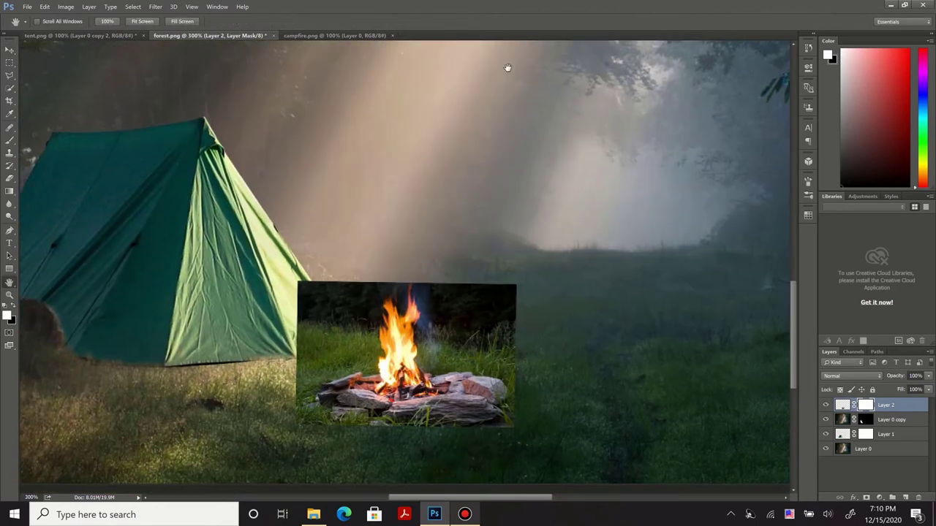
- Set a black brush at 44% flow and mask out the campfire photo's left edges
key("b")
key("x")
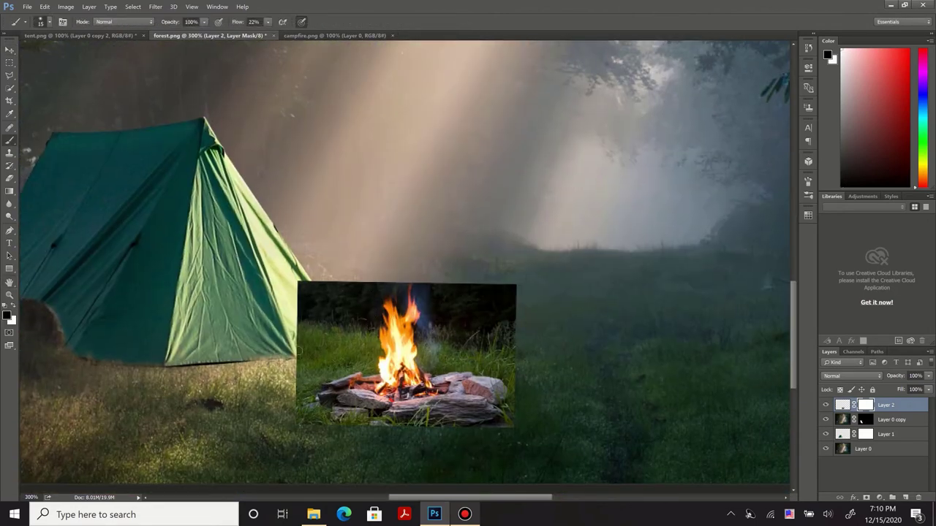
left_click(268, 22)
left_click(351, 327)
left_click_drag(319, 295, 321, 369)
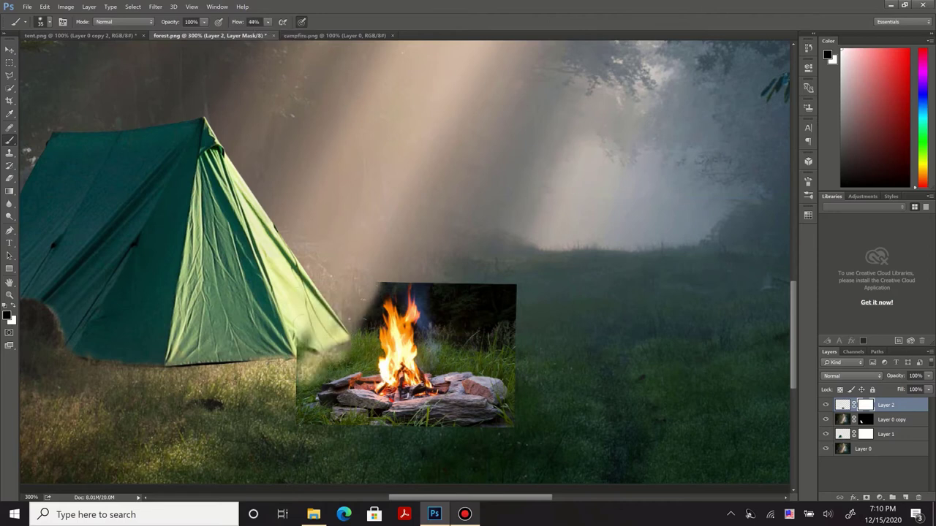
mouse_move(310, 329)
left_mouse_down()
mouse_move(299, 395)
mouse_move(305, 432)
left_mouse_up()
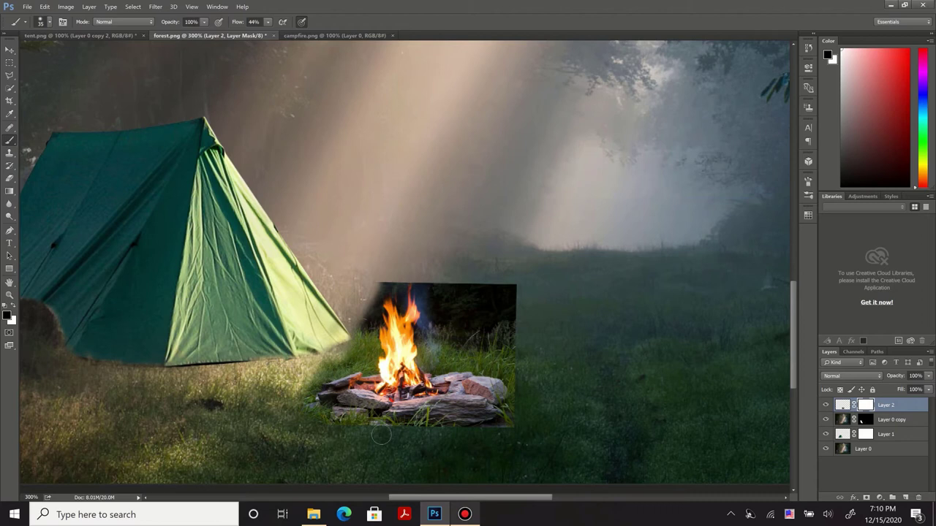
left_click_drag(307, 380, 369, 358)
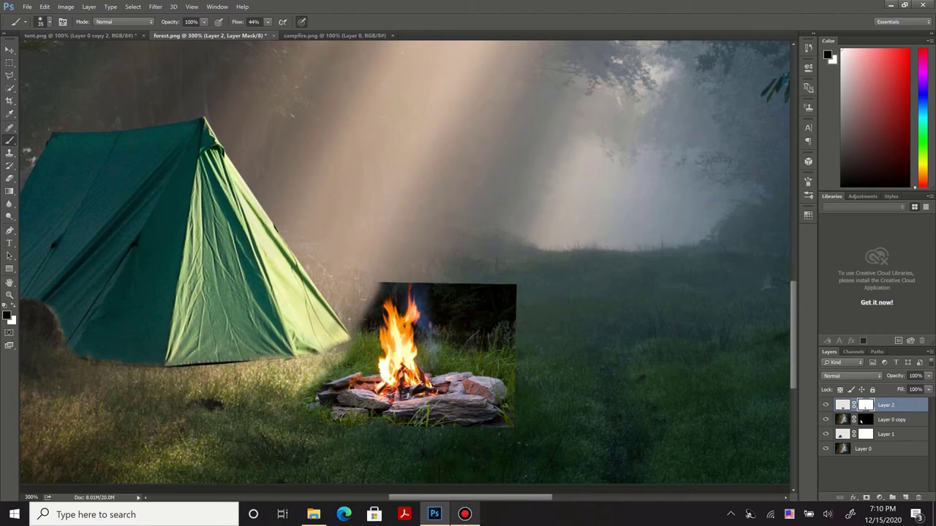
- With a smaller brush, mask out the photo's top corner, dark right patch and bottom edge
key("bracketleft")
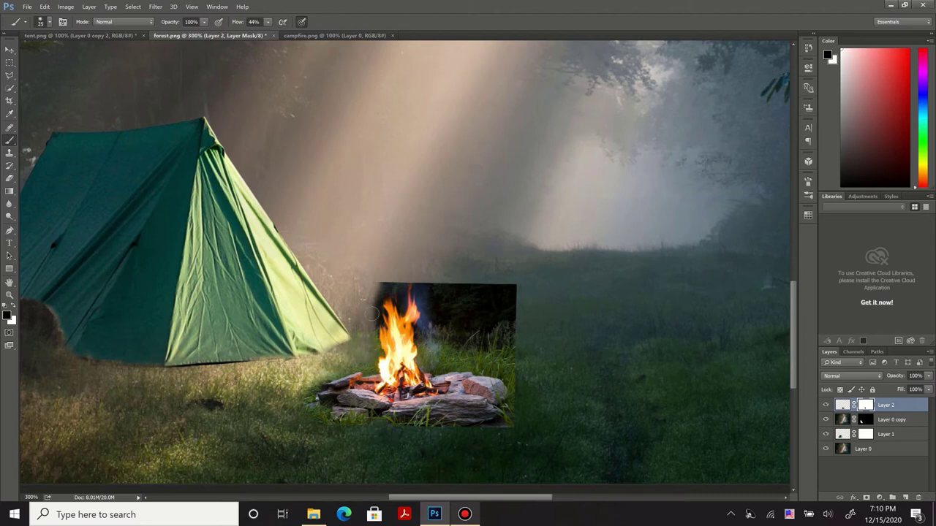
mouse_move(388, 284)
left_mouse_down()
mouse_move(422, 275)
mouse_move(408, 271)
left_mouse_up()
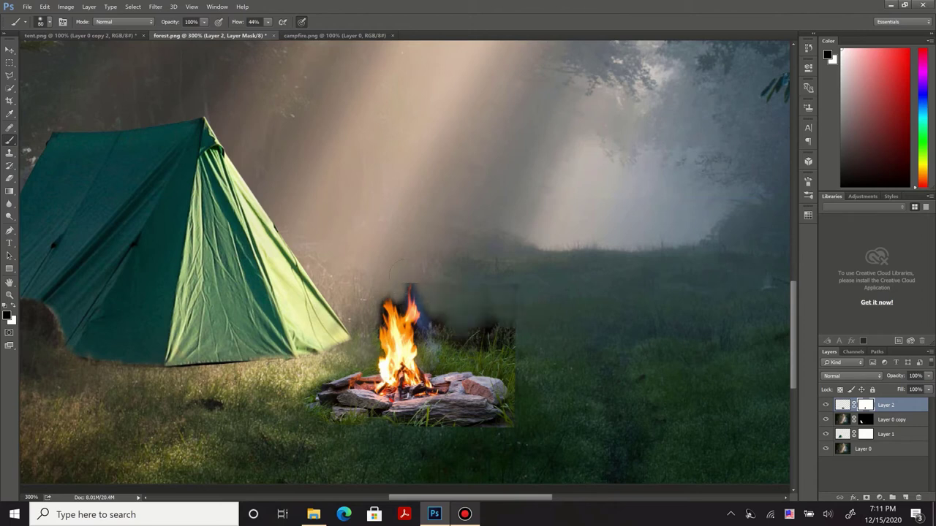
mouse_move(416, 302)
left_mouse_down()
mouse_move(443, 329)
mouse_move(505, 340)
left_mouse_up()
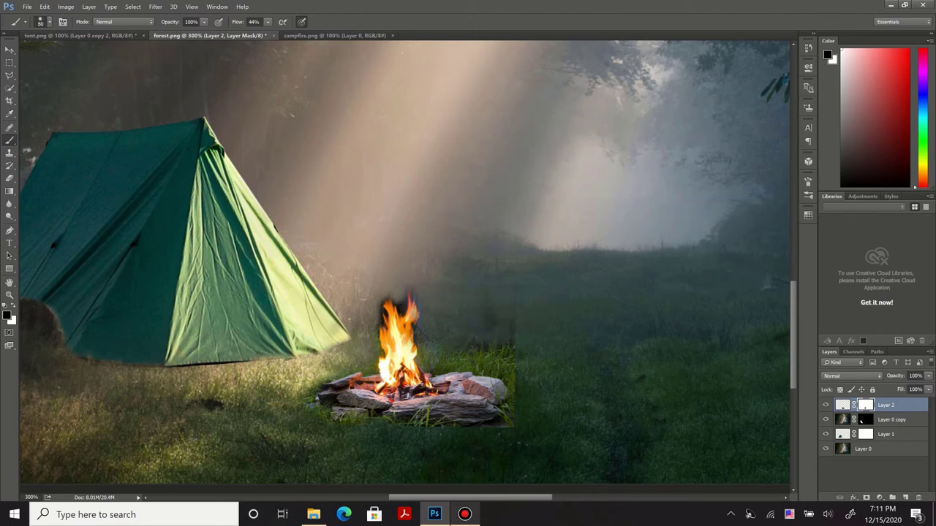
left_click_drag(449, 370, 512, 380)
right_click(532, 352)
left_click(529, 414)
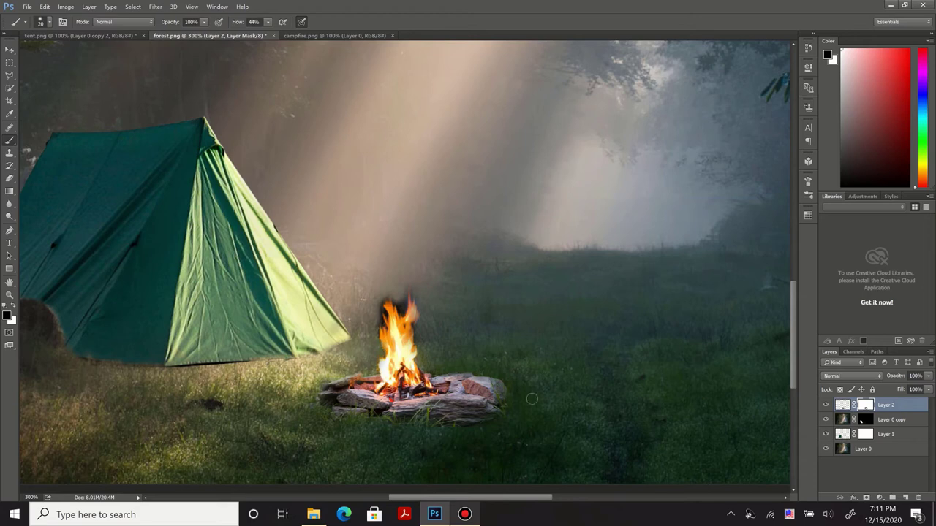
key("ctrl+1")
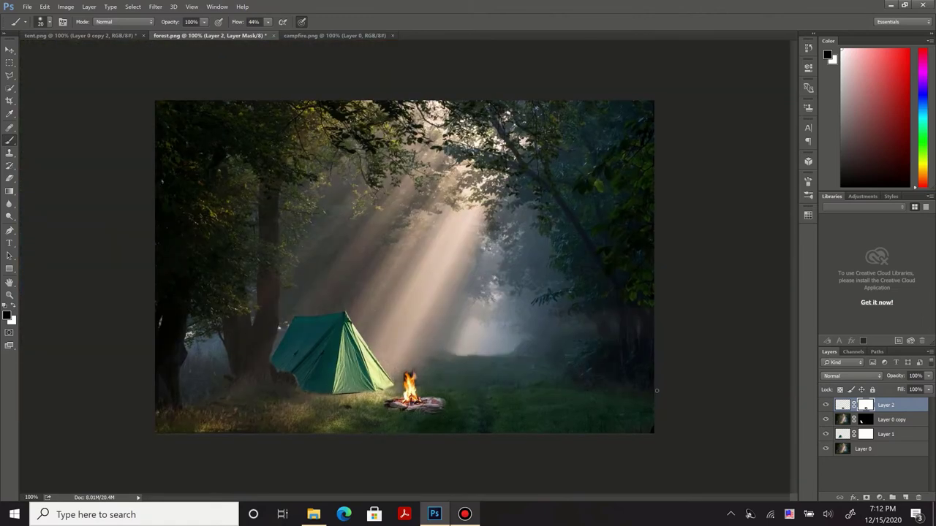
- Add a Curves adjustment above the tent layer (Layer 1) and clip it to the tent
key("v")
left_click(870, 463)
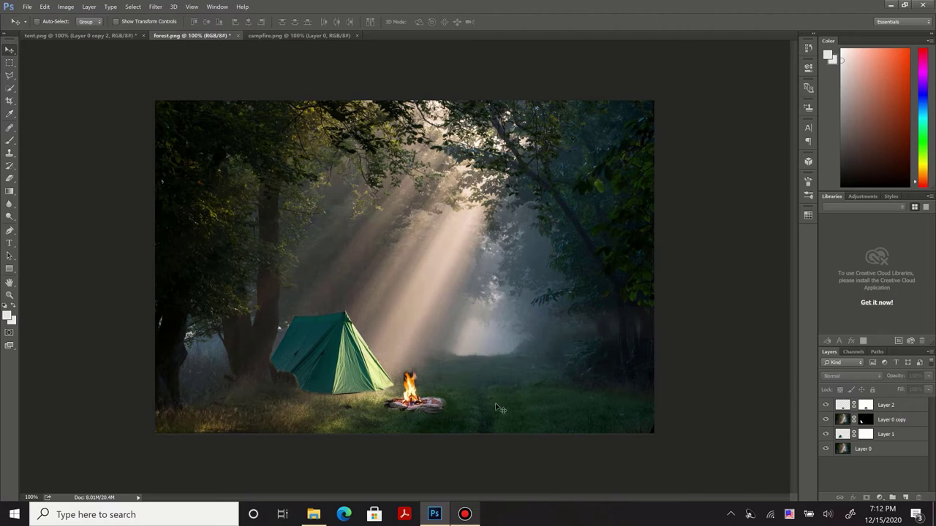
key("ctrl+plus")
key("h")
left_click_drag(622, 468, 813, 394)
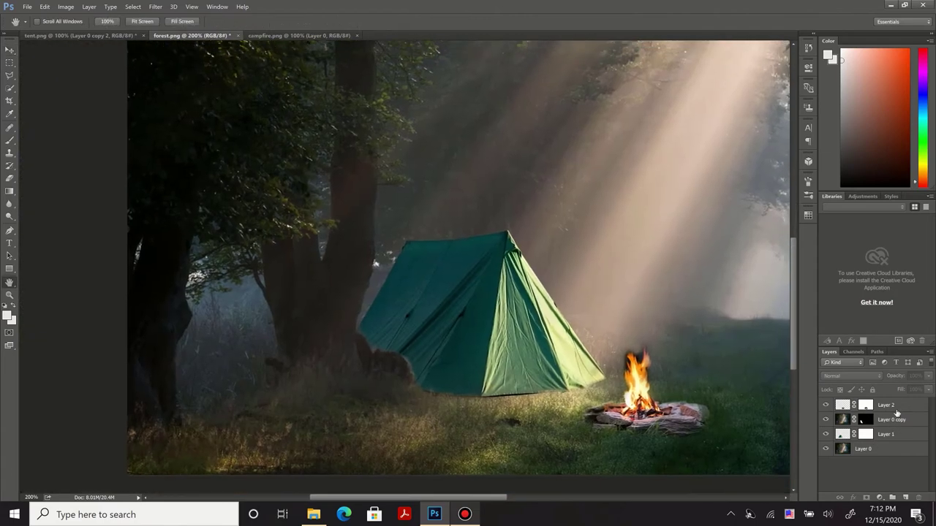
left_click(904, 438)
left_click(880, 497)
left_click(841, 343)
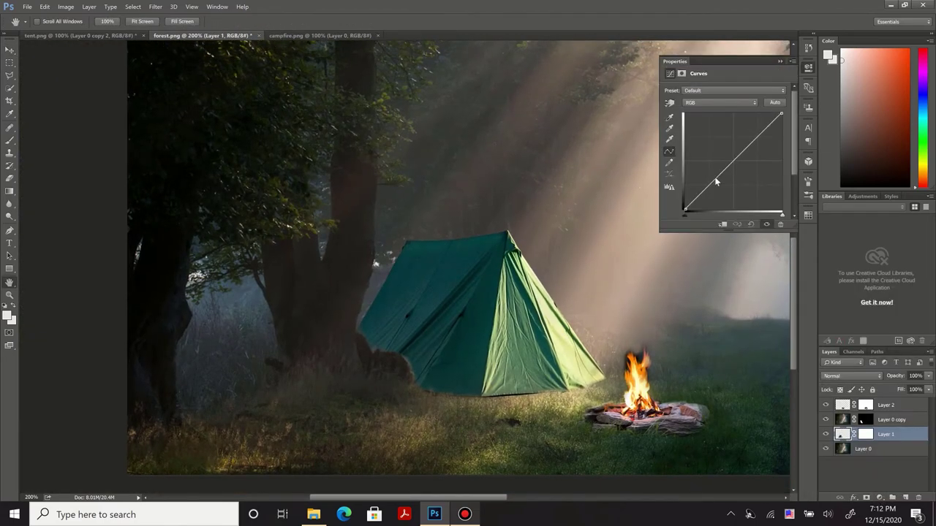
left_click(723, 226)
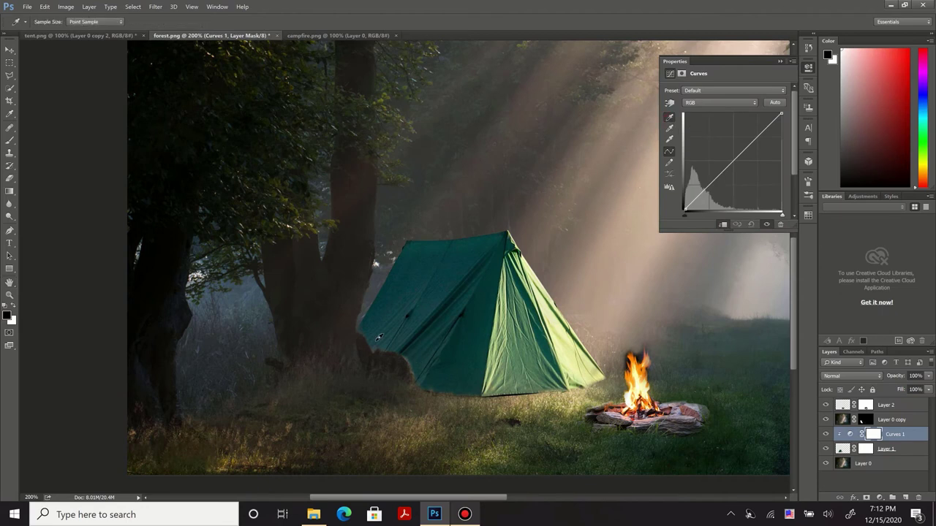
- Darken the tent's tones with the curve and shift its colour toward blue-teal
left_click_drag(434, 309, 434, 319)
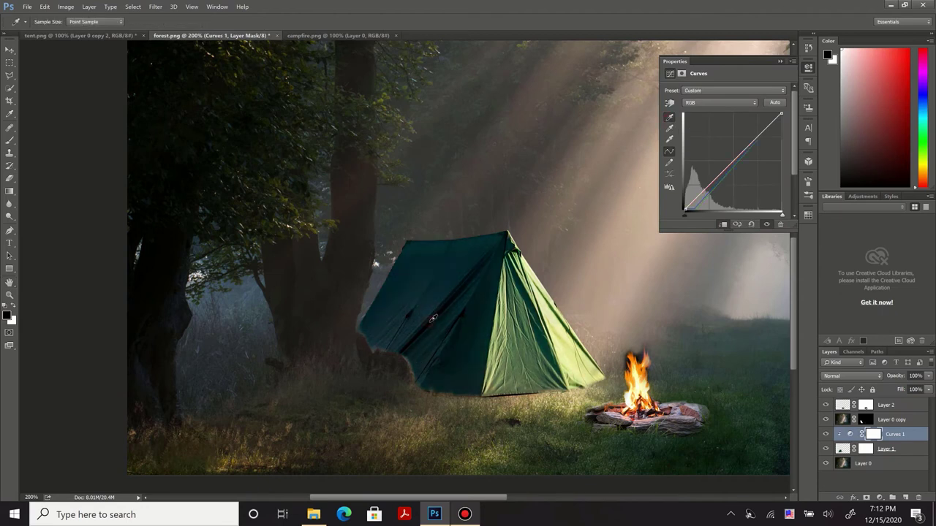
left_click_drag(368, 340, 363, 338)
left_click_drag(720, 192, 700, 229)
left_click_drag(553, 307, 553, 313)
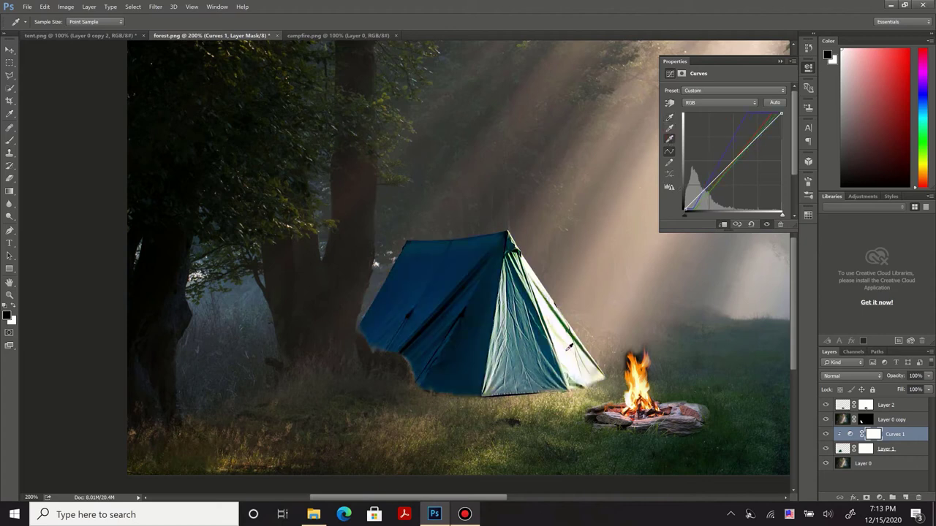
left_click_drag(551, 313, 551, 322)
- Settle the tent on dark teal with cream highlights on its lit side
left_click(489, 322)
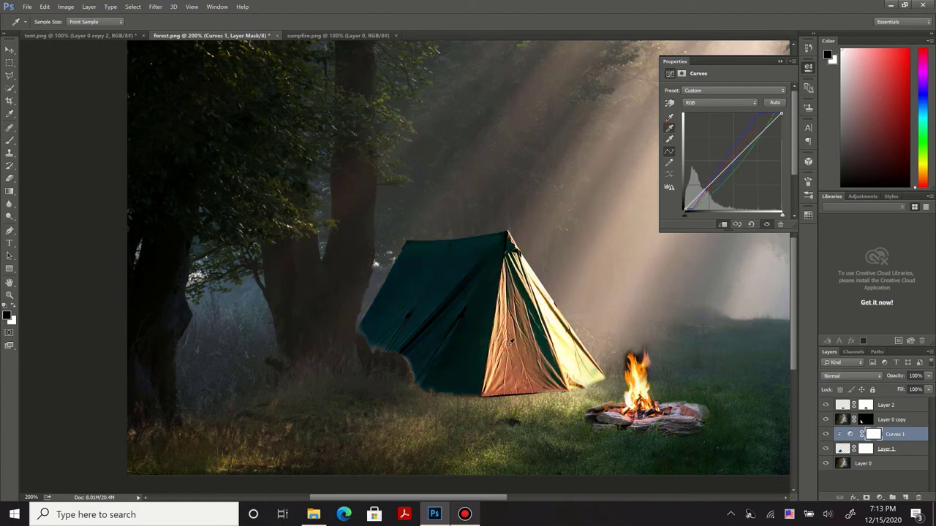
left_click(512, 342)
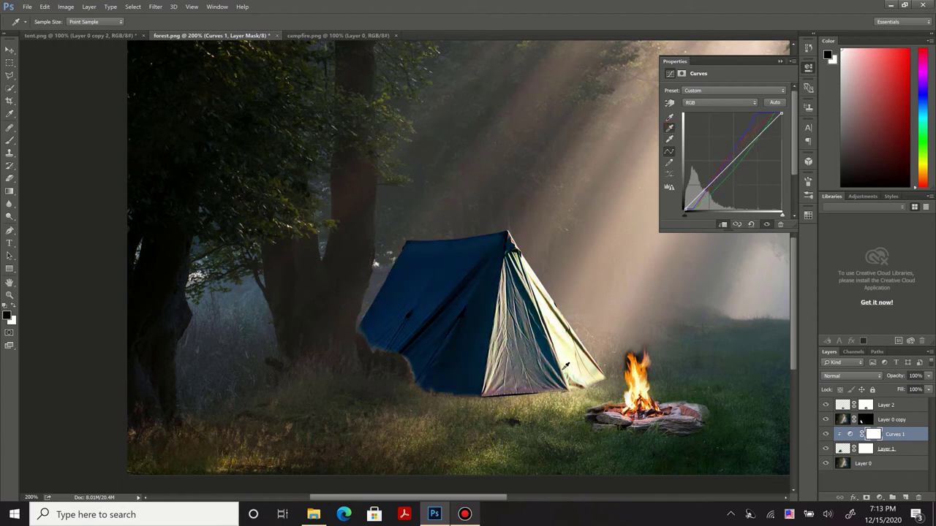
left_click(571, 359)
left_click(549, 363)
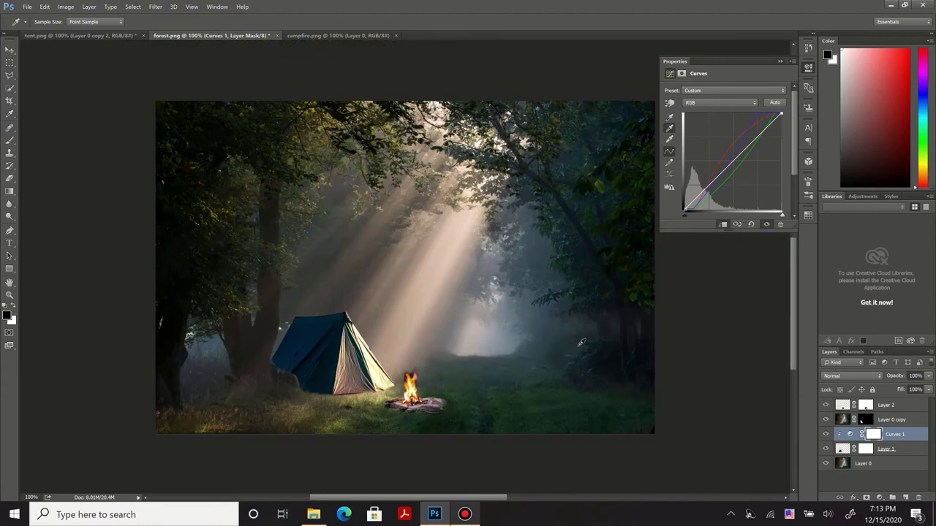
key("ctrl+minus")
key("ctrl+plus")
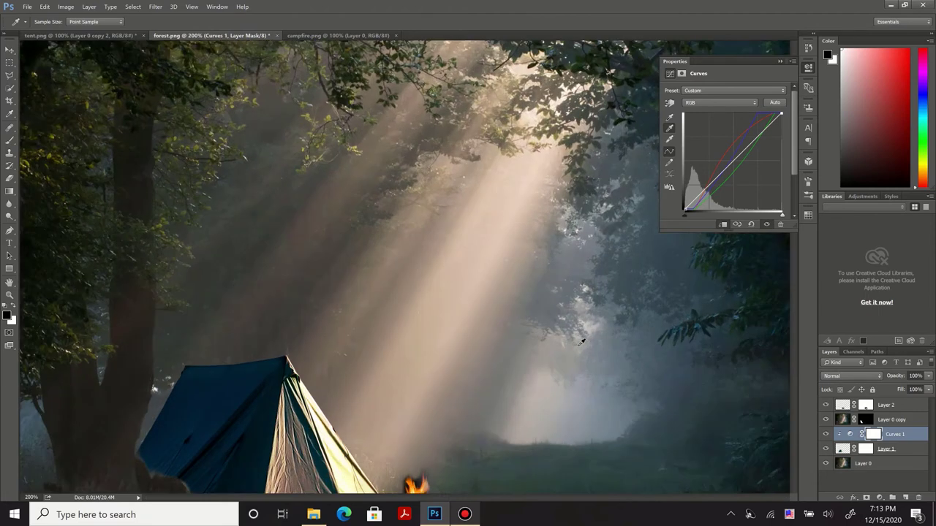
scroll(581, 342, "down", 3)
- Add a Curves adjustment above the campfire layer (Layer 2)
left_click(883, 419)
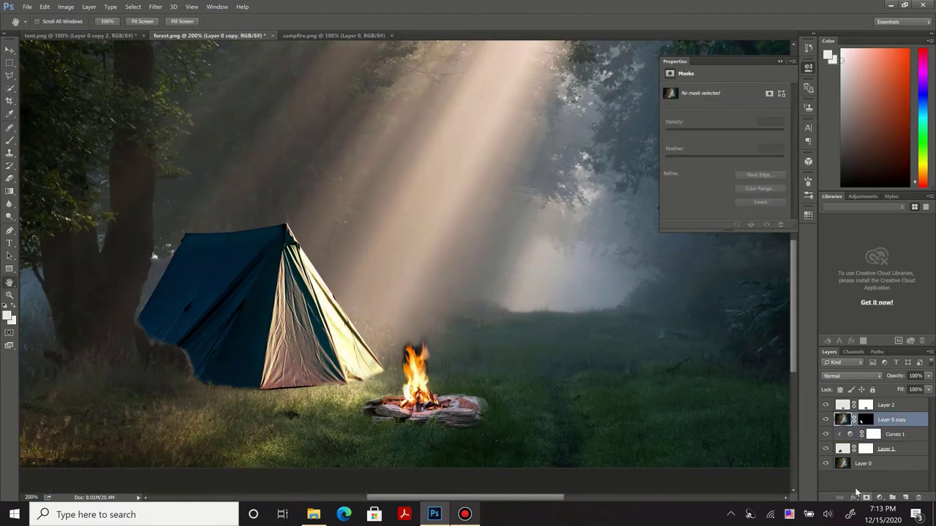
left_click(901, 404)
left_click(880, 498)
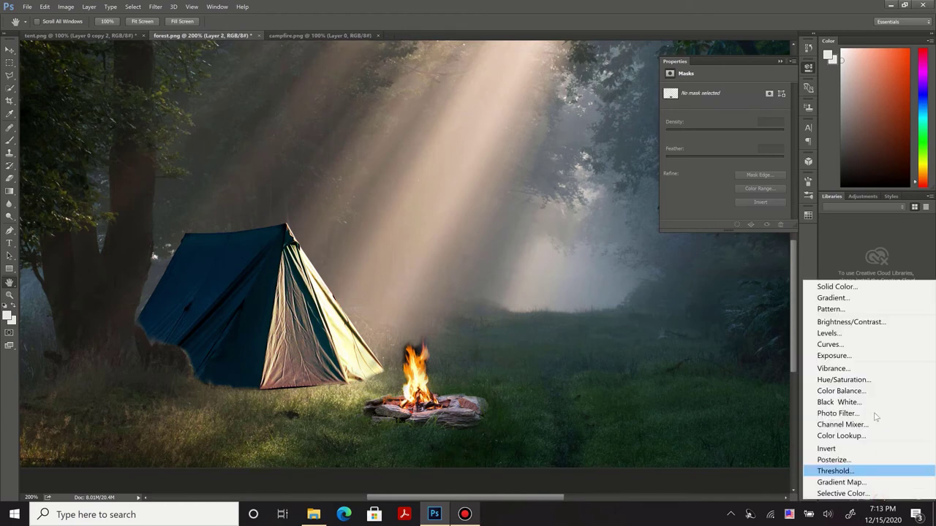
left_click(848, 343)
- Try black-point samples, clip the new curves to the campfire, and reset the curve
left_click(671, 118)
left_click(449, 212)
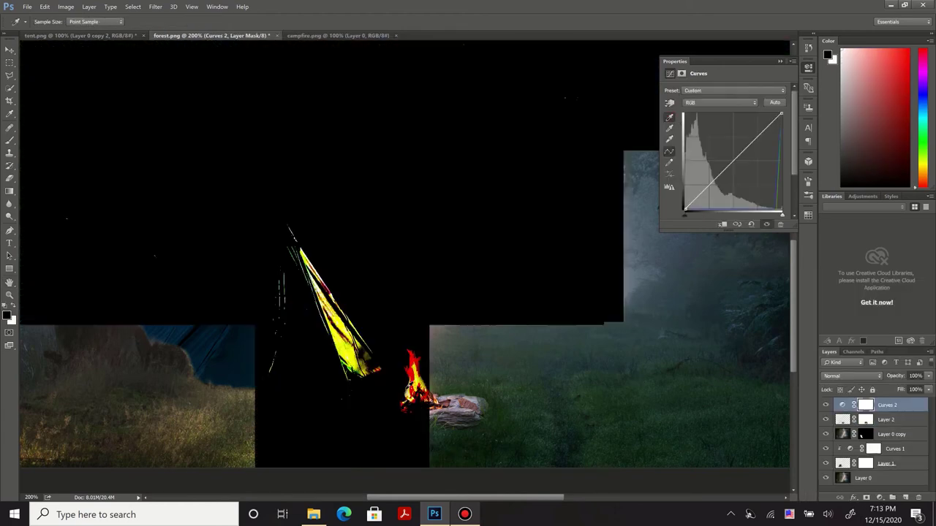
key("ctrl+z")
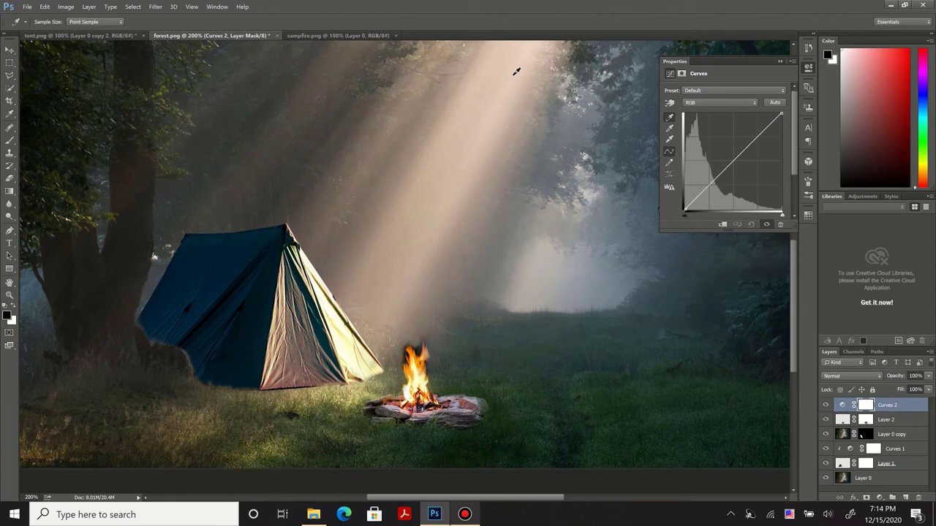
key("ctrl+minus")
left_click(460, 174)
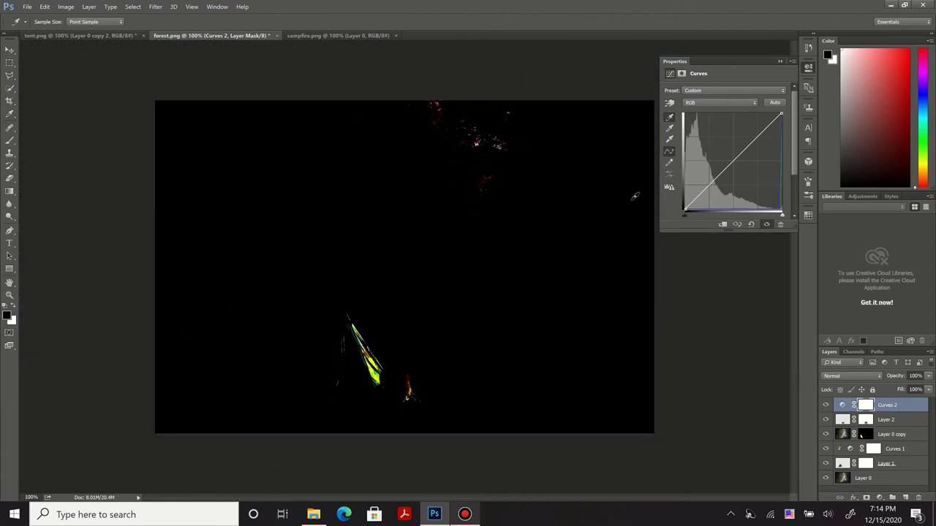
left_click(722, 225)
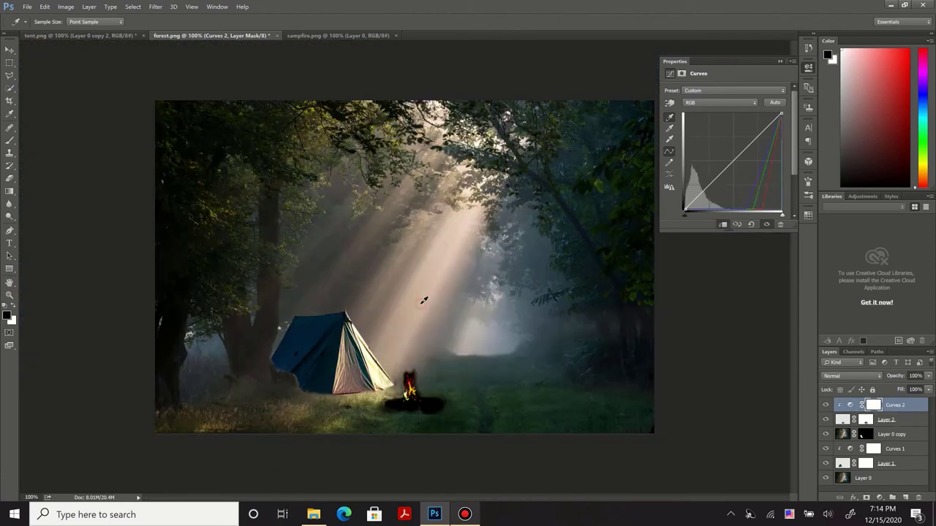
key("ctrl+z")
- Darken and redden the campfire slightly with the on-image curve adjuster
key("ctrl+plus")
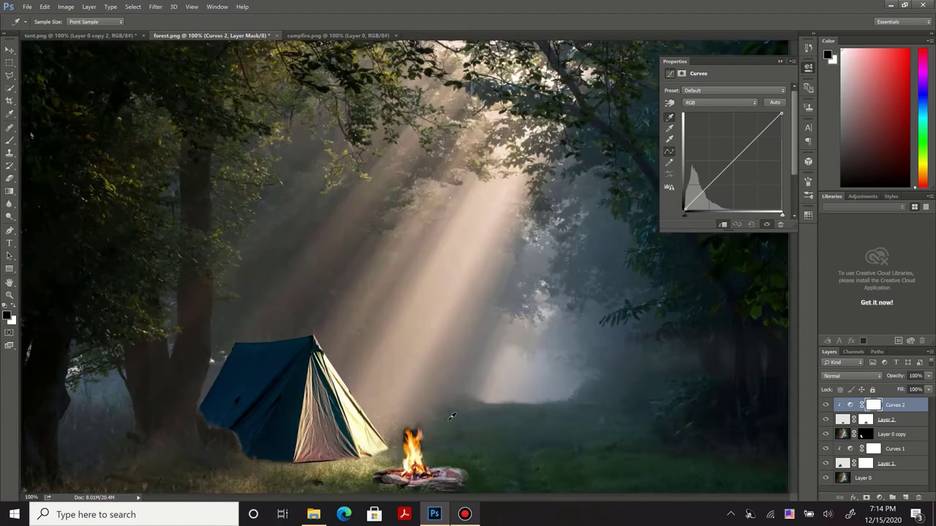
key("ctrl+plus")
left_click_drag(466, 440, 466, 450)
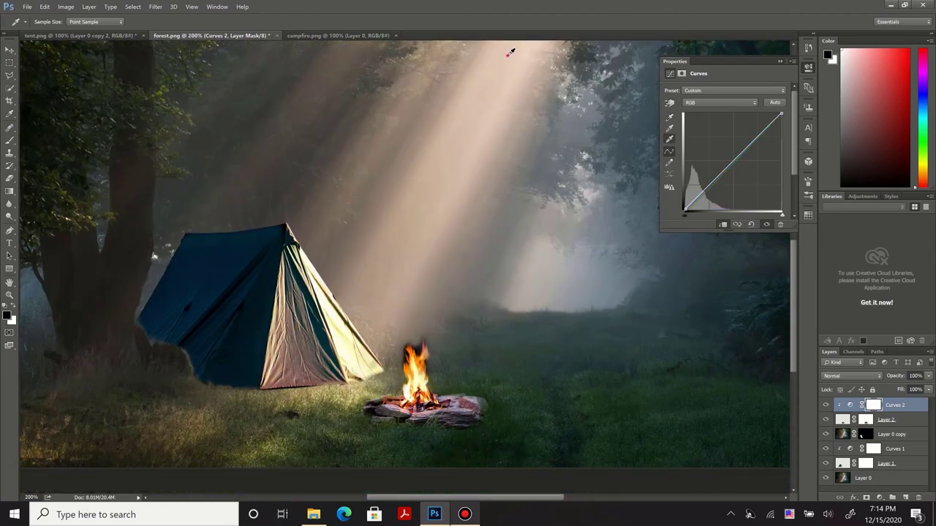
left_click_drag(420, 373, 422, 376)
key("ctrl+minus")
- Select all layers and merge them into a single layer
key("b")
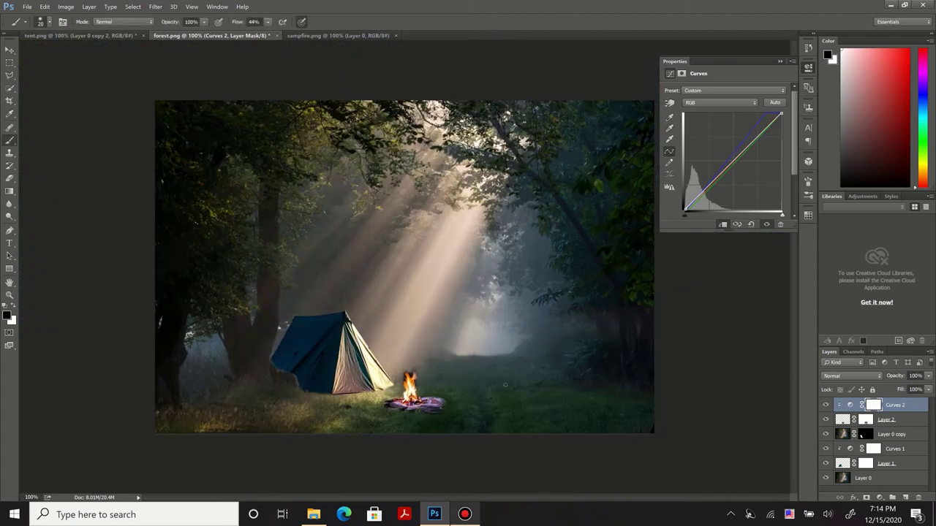
left_click(667, 56)
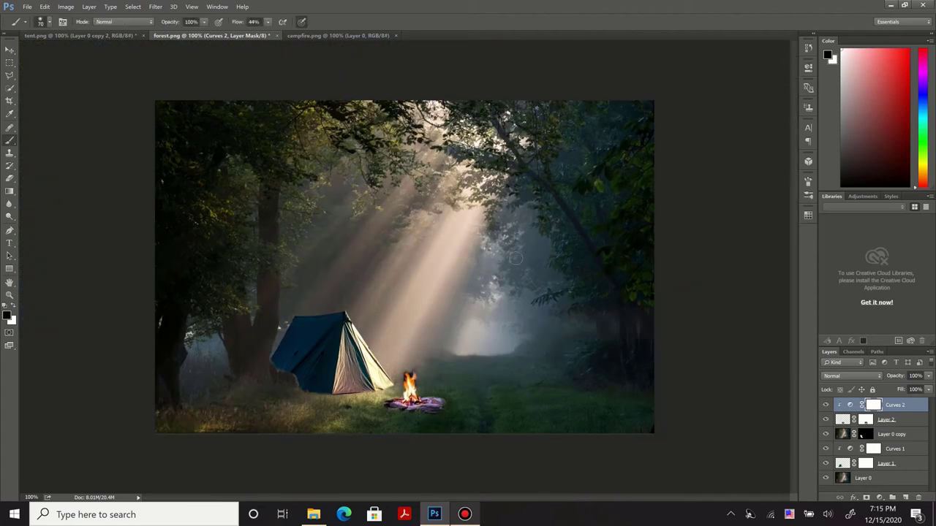
left_click(401, 410)
key("v")
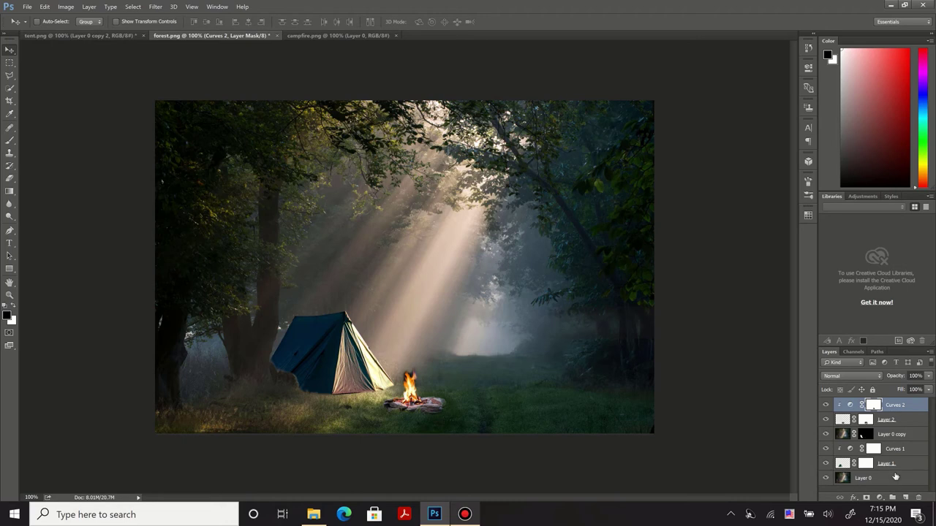
left_click(898, 480, "shift")
right_click(904, 461)
left_click(706, 401)
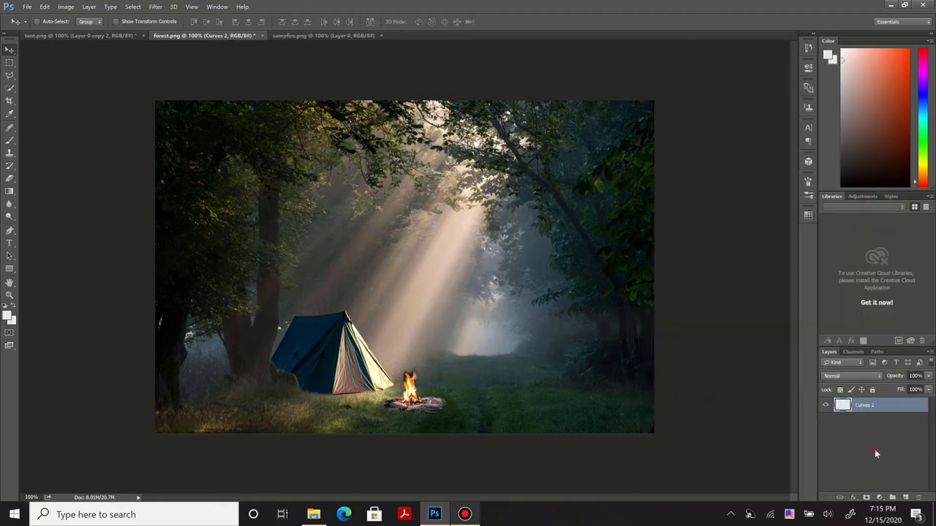
- Add a Color Lookup adjustment using the Moonlight.3DL lookup table
left_click(852, 376)
left_click(861, 431)
left_click(881, 498)
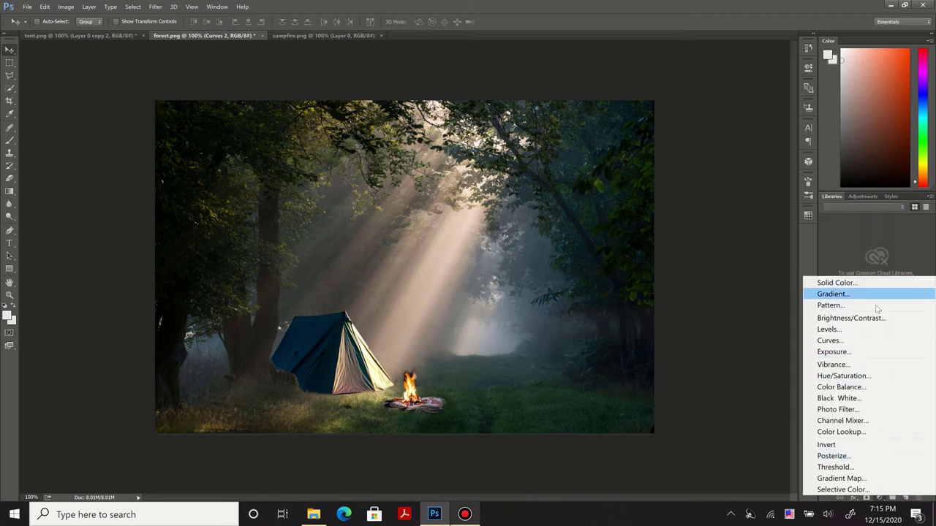
left_click(839, 432)
left_click(745, 90)
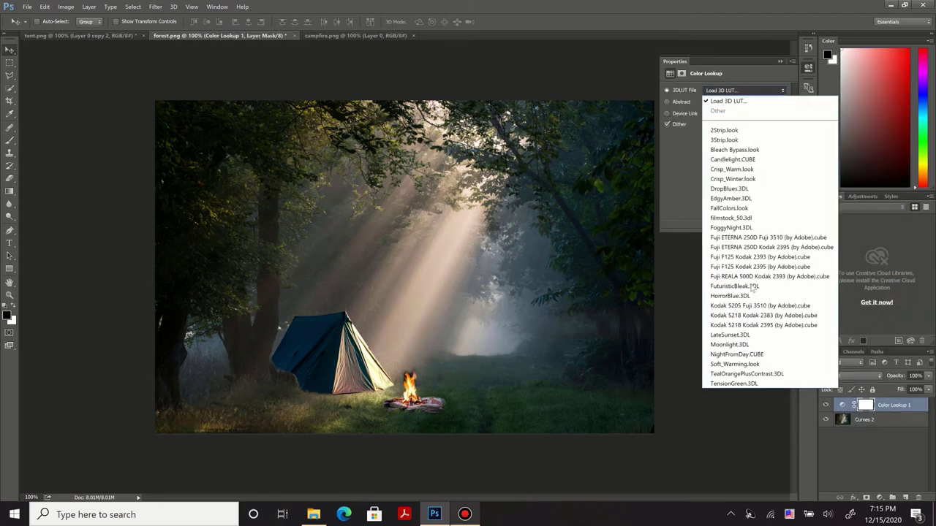
left_click(750, 344)
- Paint the campfire back through the Color Lookup mask with a 100 brush
left_click(779, 61)
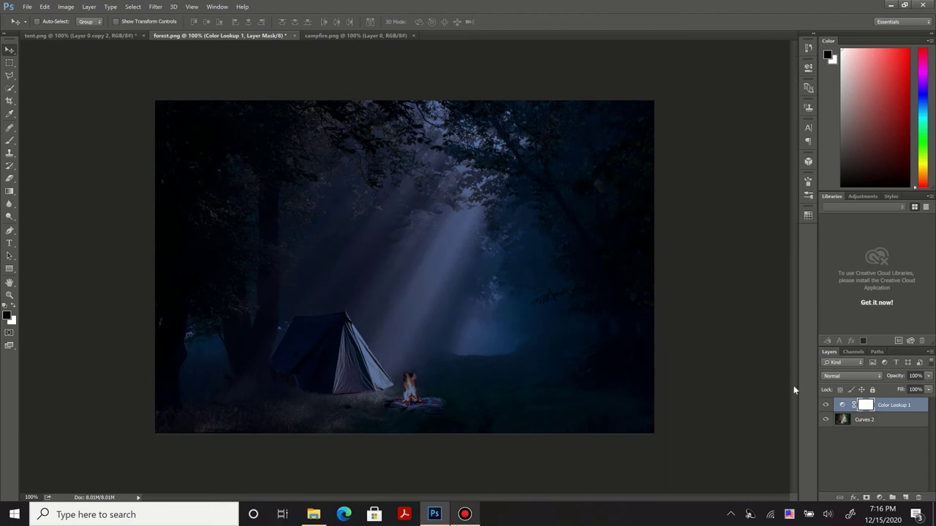
key("ctrl+plus")
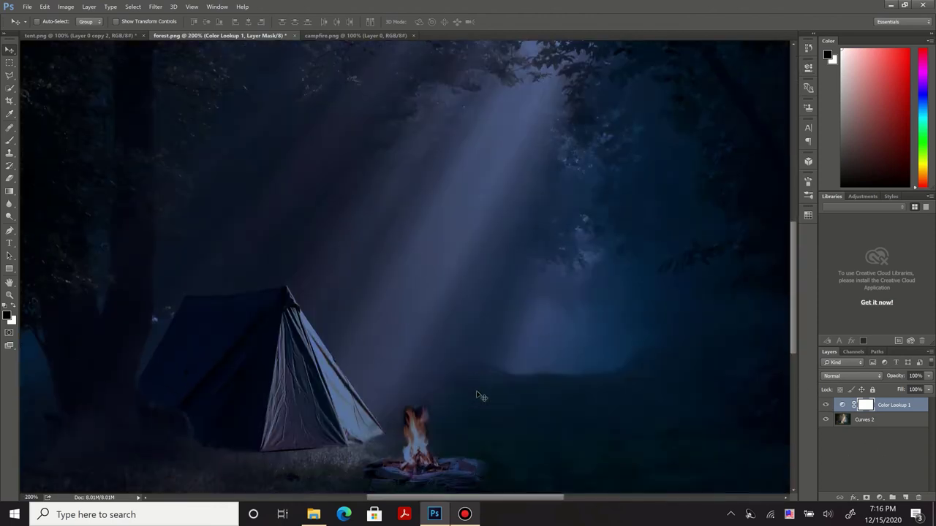
key("b")
scroll(426, 292, "down", 3)
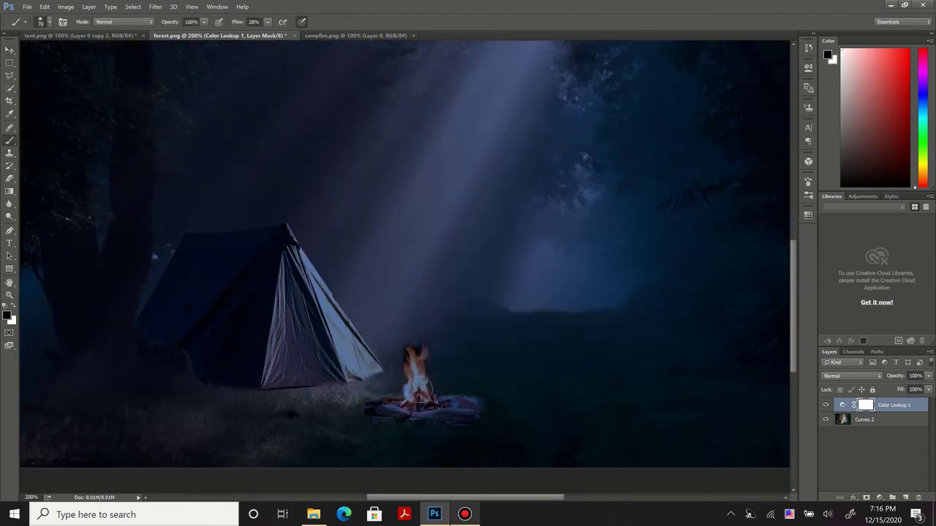
left_click_drag(421, 384, 418, 399)
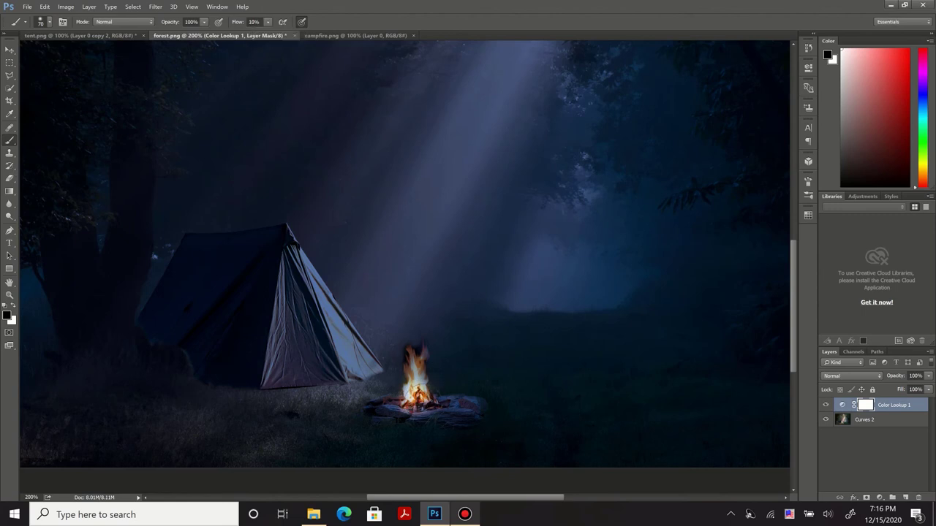
key("bracketright")
key("bracketright")
key("bracketright")
mouse_move(426, 399)
left_mouse_down()
mouse_move(430, 381)
mouse_move(404, 393)
left_mouse_up()
- Paint warm light back onto the tent's right side and the grass around the fire
key("bracketright")
key("bracketright")
key("bracketright")
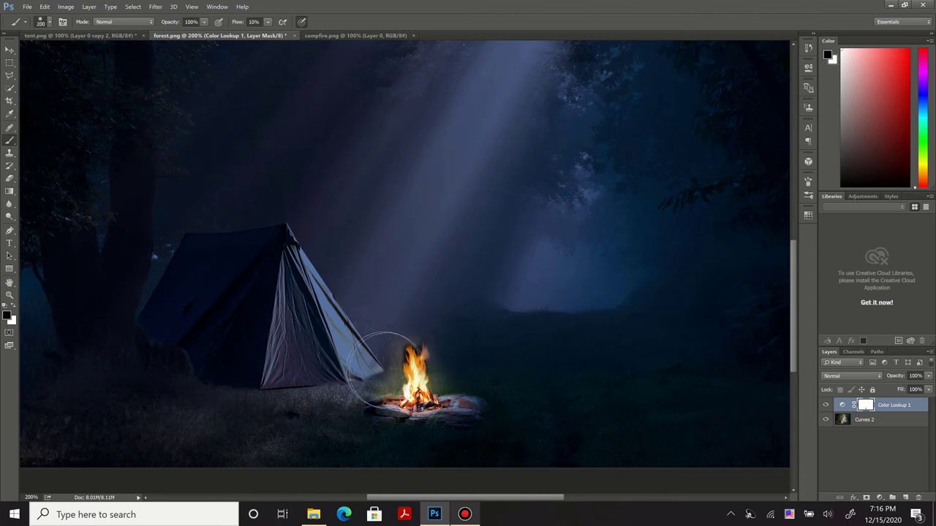
mouse_move(398, 359)
left_mouse_down()
mouse_move(324, 392)
mouse_move(407, 334)
left_mouse_up()
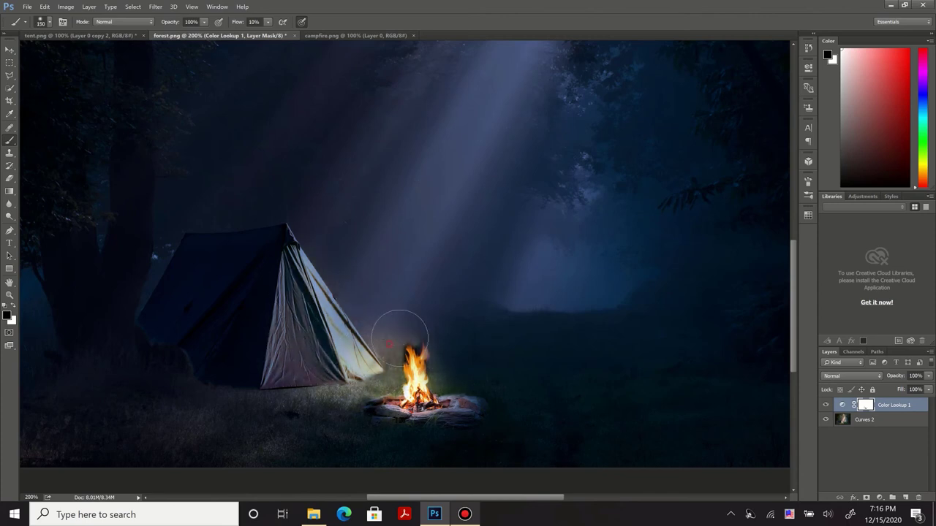
key("bracketright")
key("bracketright")
key("bracketright")
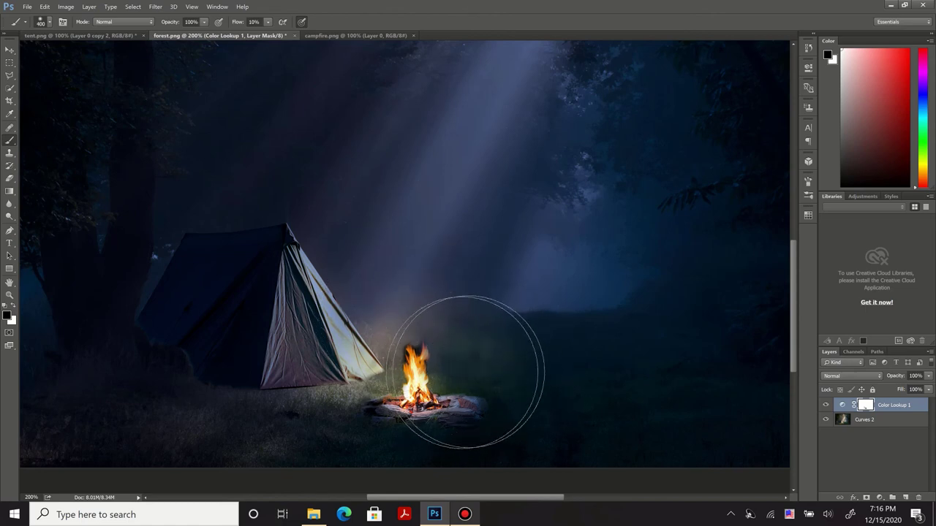
key("bracketleft")
key("bracketleft")
left_click_drag(453, 373, 268, 405)
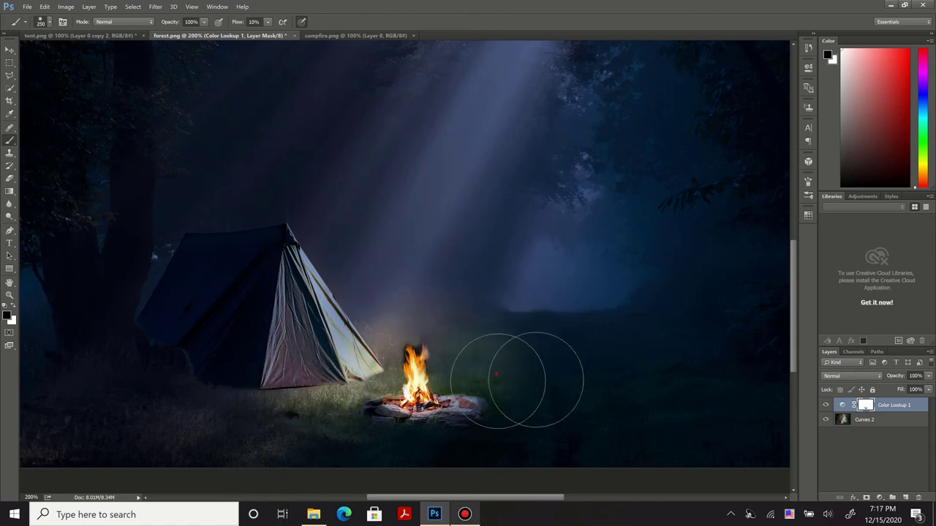
mouse_move(490, 376)
left_mouse_down()
mouse_move(506, 375)
mouse_move(522, 403)
mouse_move(545, 385)
mouse_move(535, 365)
mouse_move(271, 387)
mouse_move(460, 366)
mouse_move(313, 324)
mouse_move(320, 335)
left_mouse_up()
key("ctrl+minus")
- Brighten the central light rays on the mask and paint black over their left side
key("bracketright")
key("bracketright")
key("bracketright")
key("bracketright")
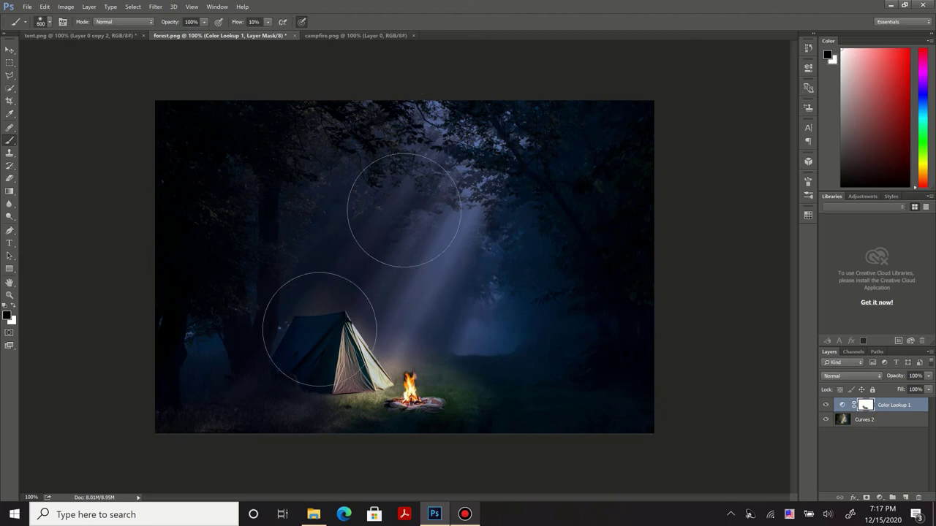
key("x")
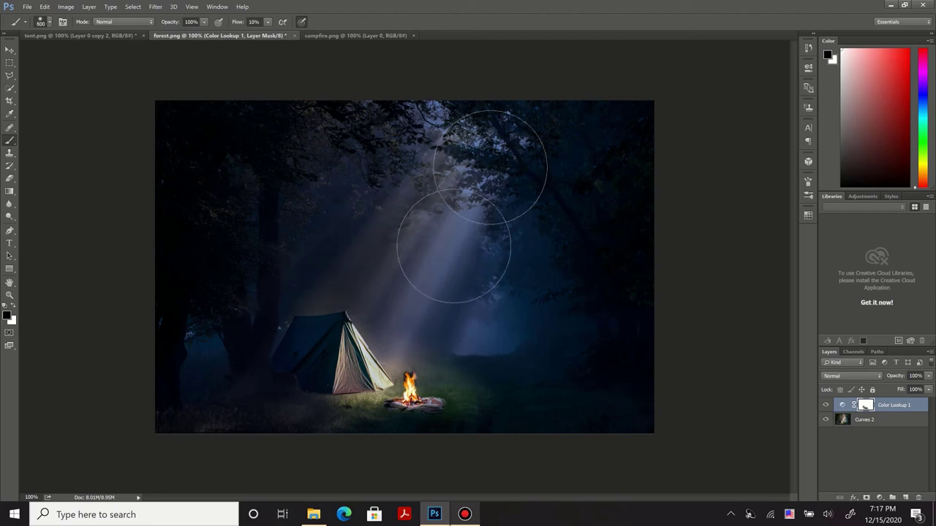
left_click_drag(460, 219, 409, 307)
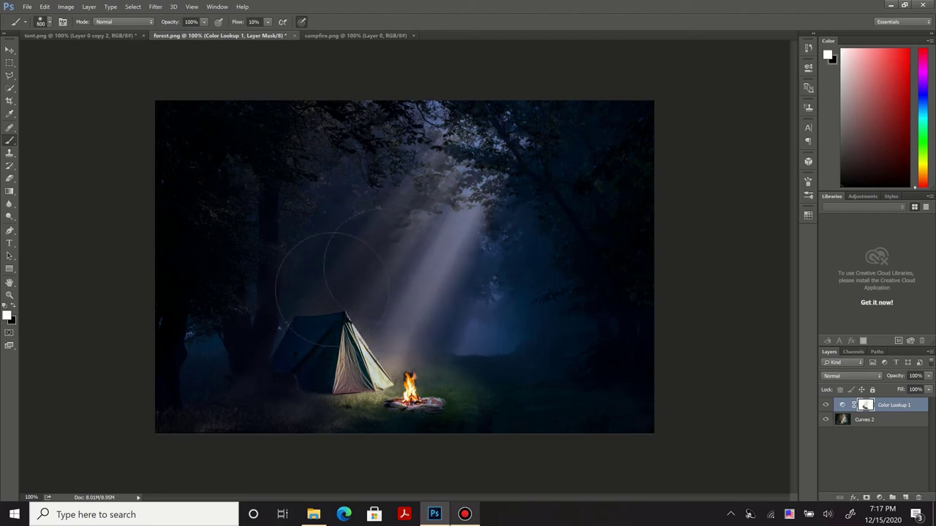
key("x")
left_click_drag(349, 164, 260, 337)
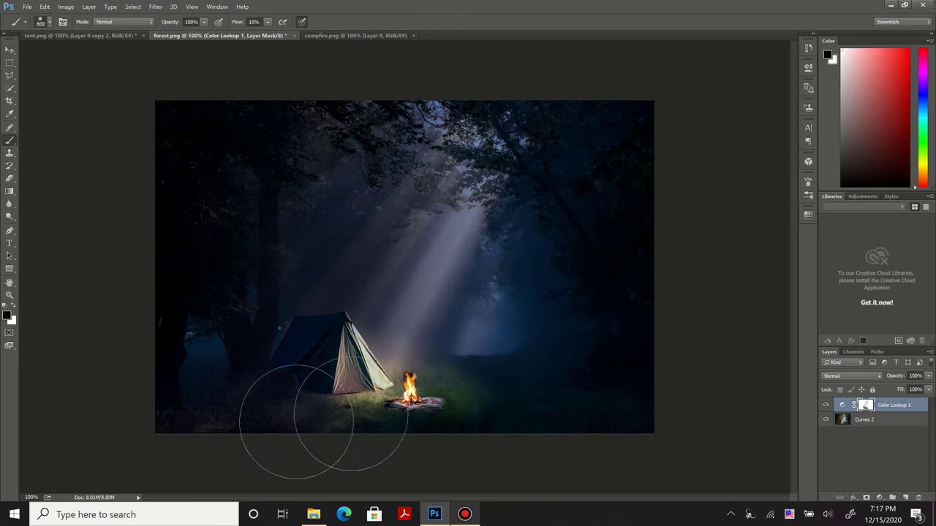
key("x")
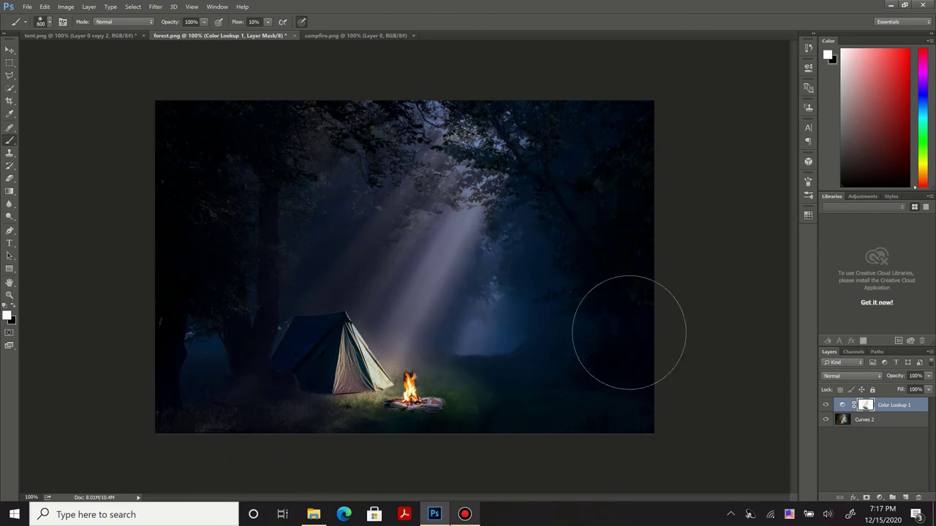
left_click(843, 456)
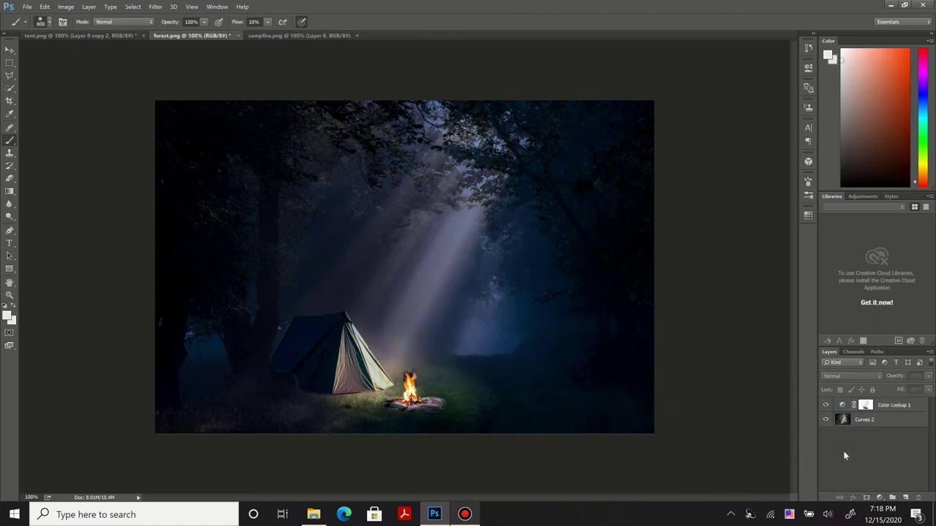
- Add a Gradient Map and set its dark stop to near-black navy #070f24
left_click(880, 497)
left_click(819, 433)
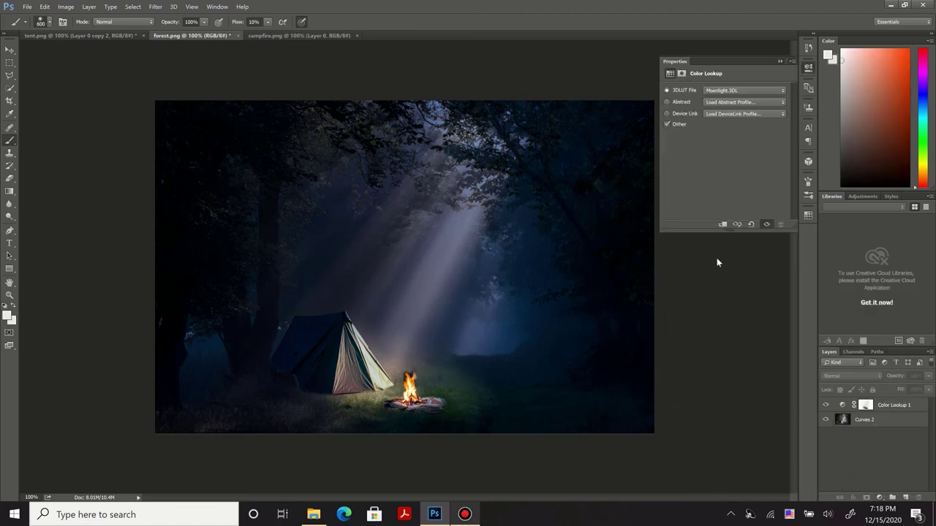
left_click(780, 94)
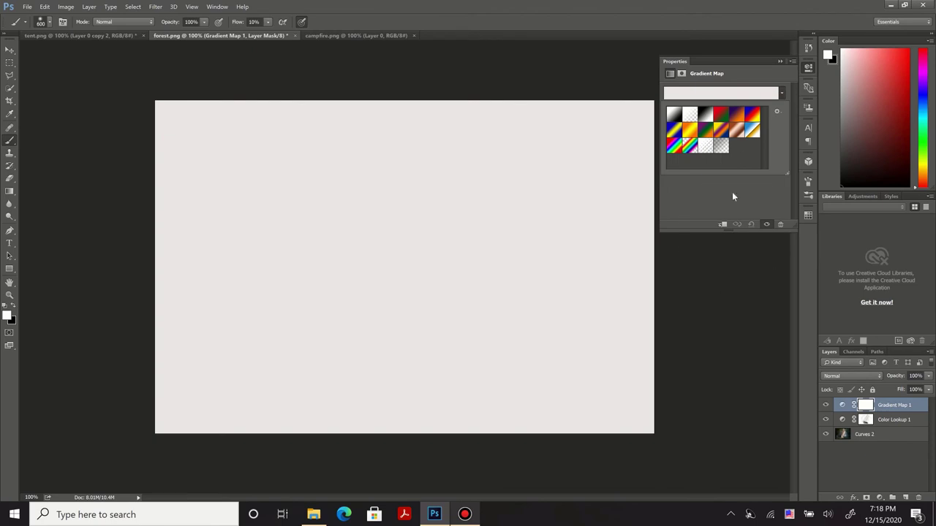
left_click(721, 93)
left_click(550, 311)
left_click(595, 351)
left_click(385, 242)
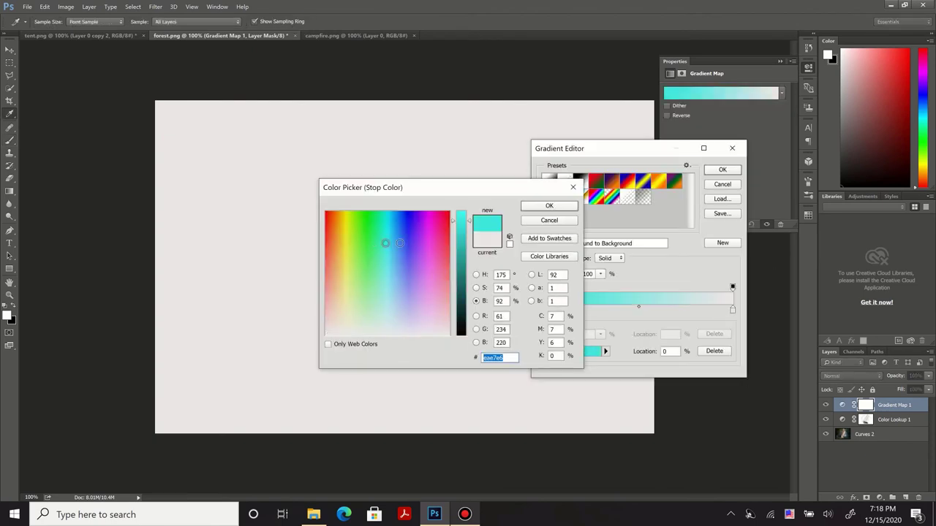
mouse_move(461, 221)
left_mouse_down()
mouse_move(463, 330)
mouse_move(462, 322)
left_mouse_up()
left_click(402, 234)
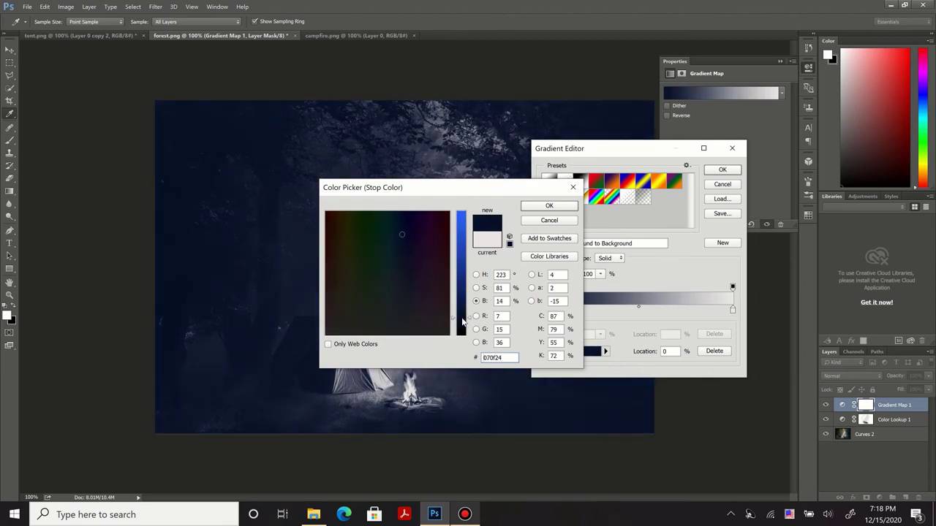
left_click(550, 205)
- Set the light stop to pale cyan #63e0ff, move the dark stop to 8%, and accept
double_click(732, 310)
left_click(394, 245)
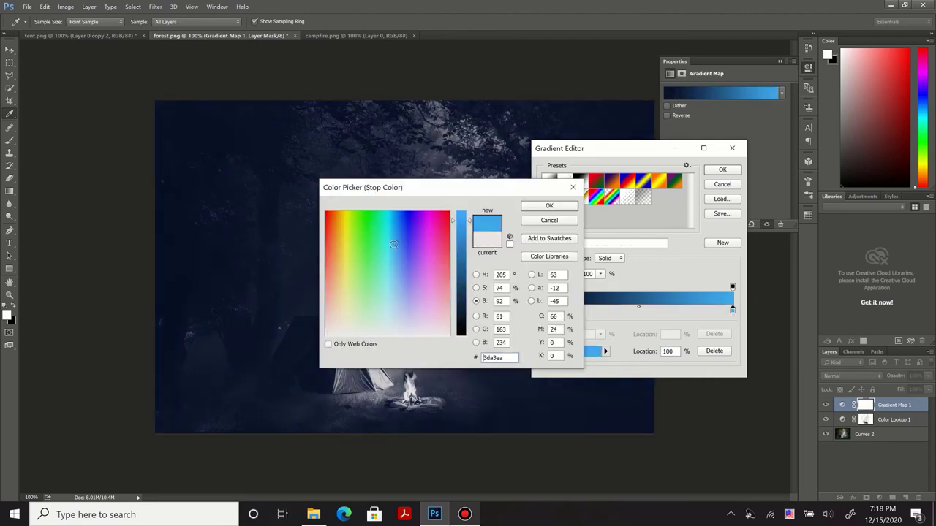
left_click_drag(394, 245, 391, 259)
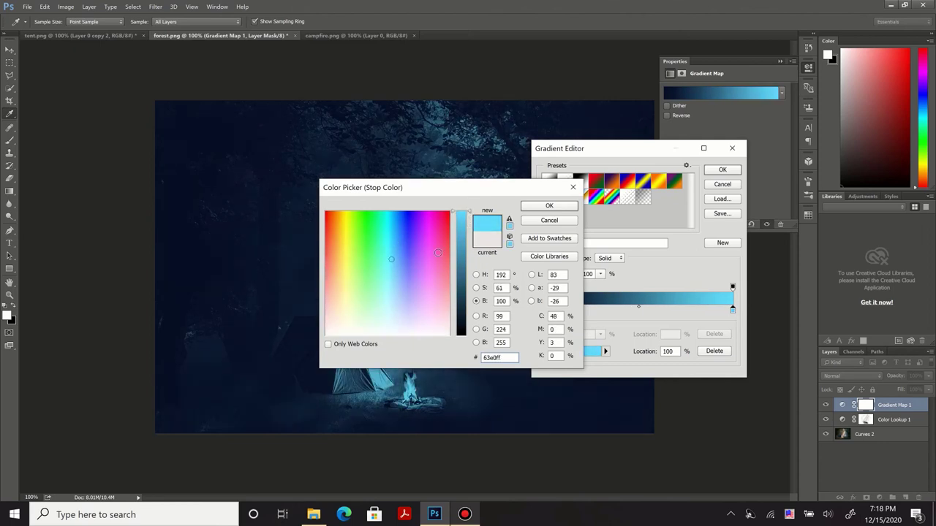
left_click(549, 205)
left_click_drag(545, 310, 558, 310)
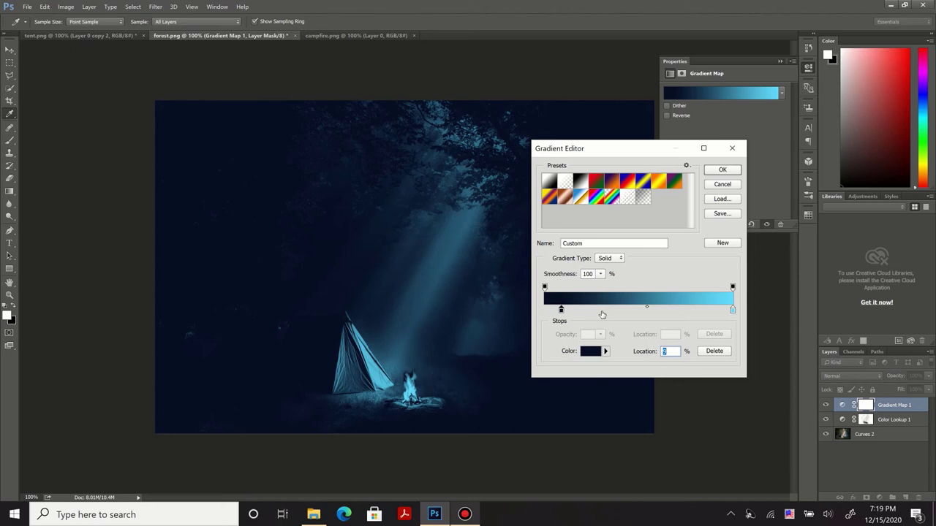
left_click(724, 171)
- Set Gradient Map 1 to Soft Light blend mode at 78% opacity
key("b")
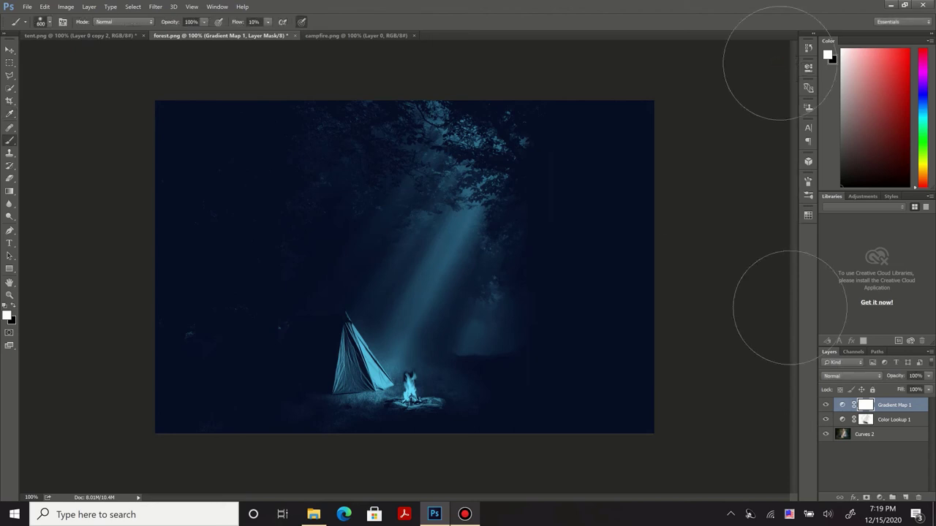
left_click(847, 374)
left_click(847, 285)
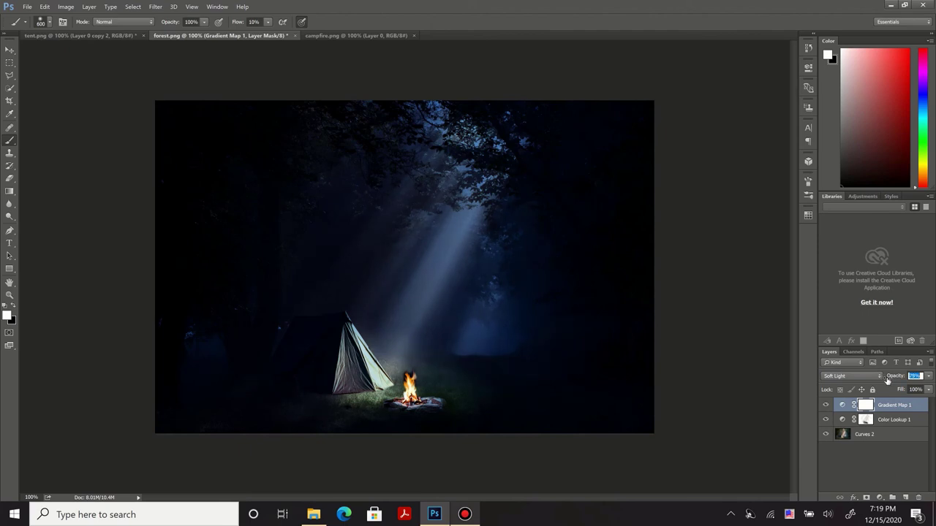
left_click_drag(887, 380, 883, 380)
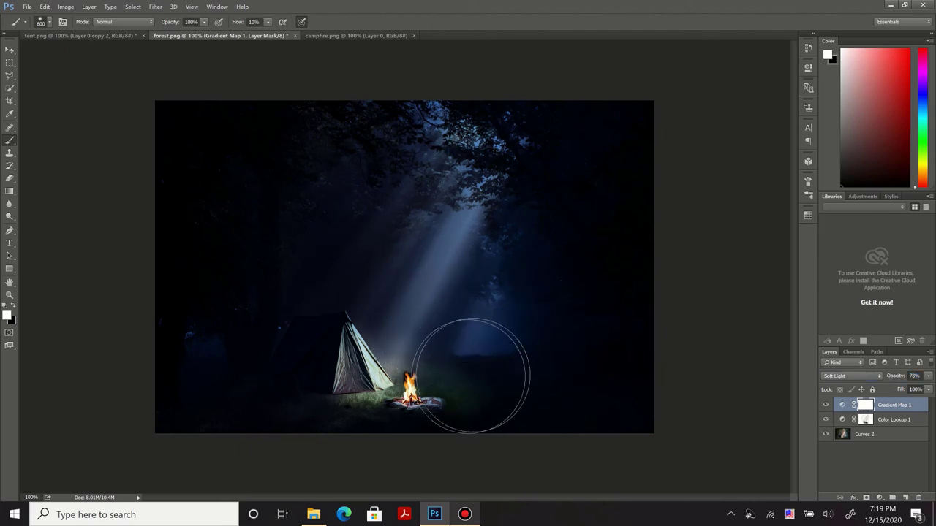
left_click(887, 449)
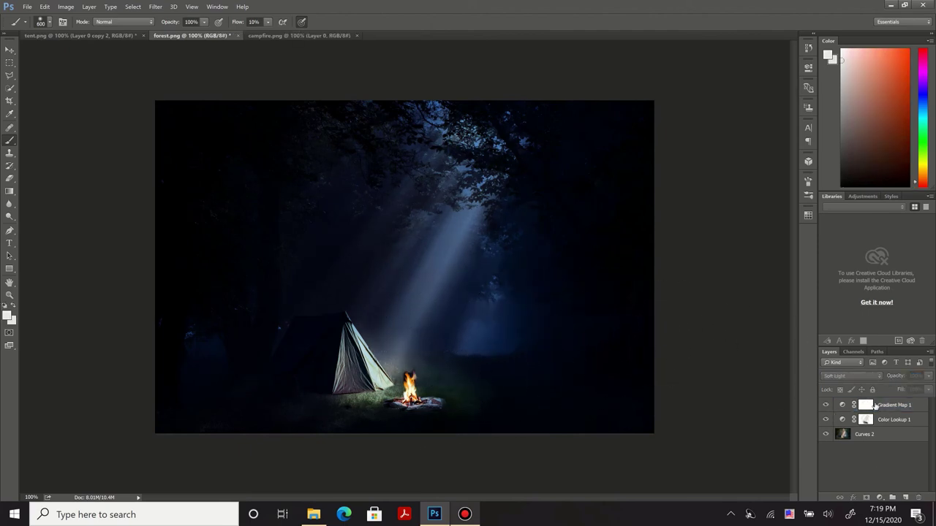
- Paint black on the Gradient Map 1 mask to restore the grass by the campfire
left_click(871, 405)
key("bracketleft")
key("bracketleft")
key("bracketleft")
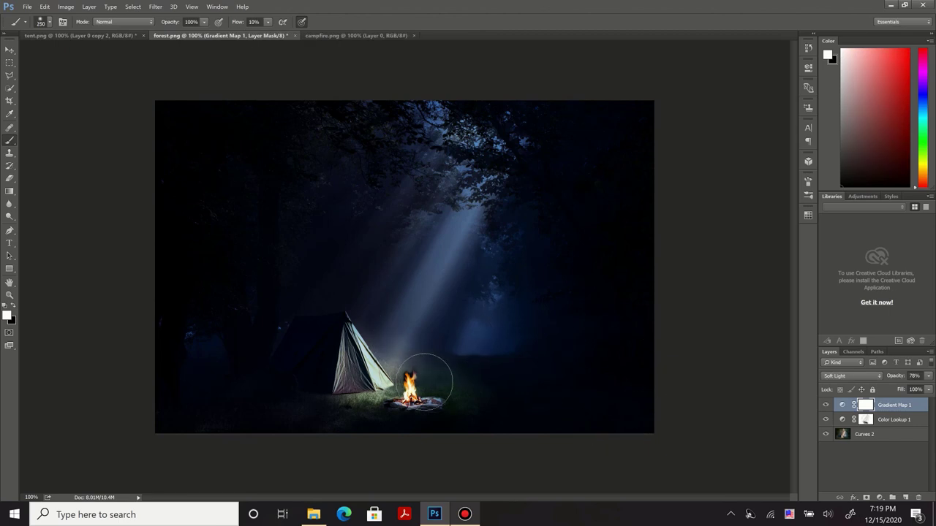
key("bracketright")
key("x")
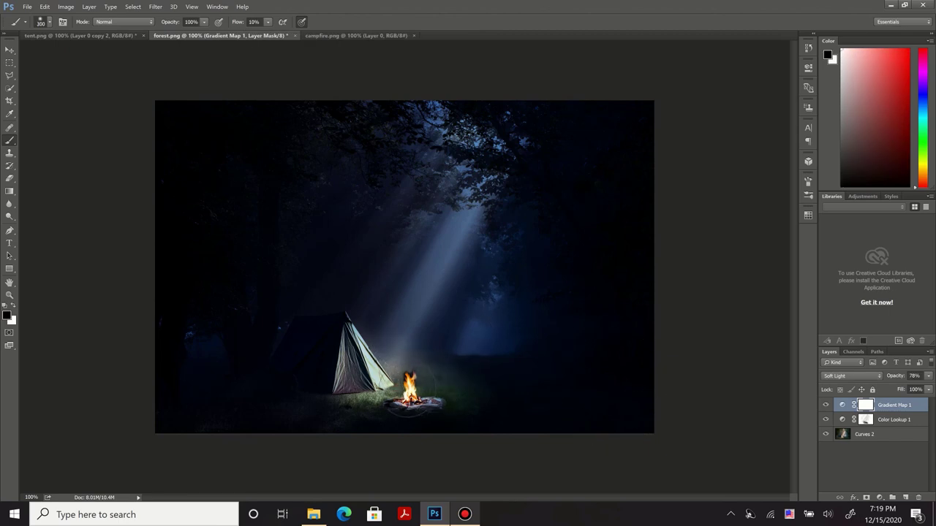
mouse_move(358, 401)
left_mouse_down()
mouse_move(460, 397)
mouse_move(368, 415)
left_mouse_up()
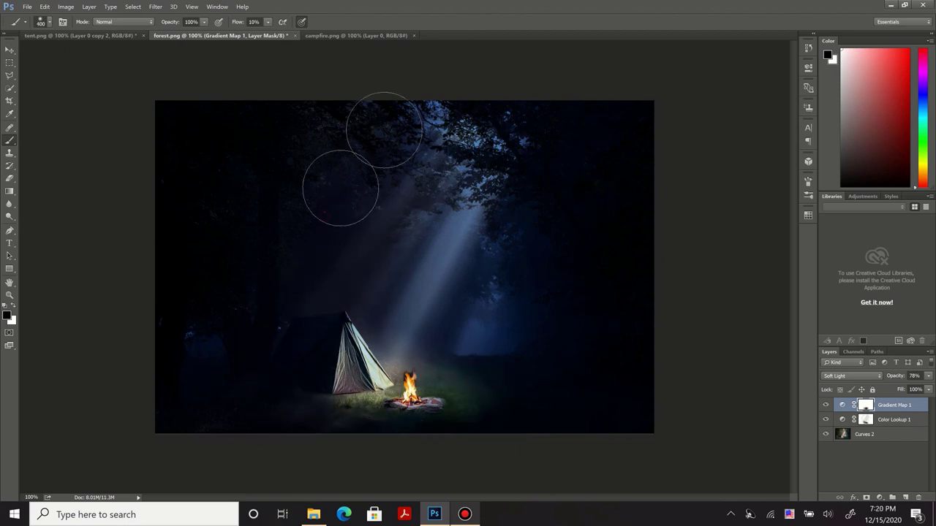
key("bracketright")
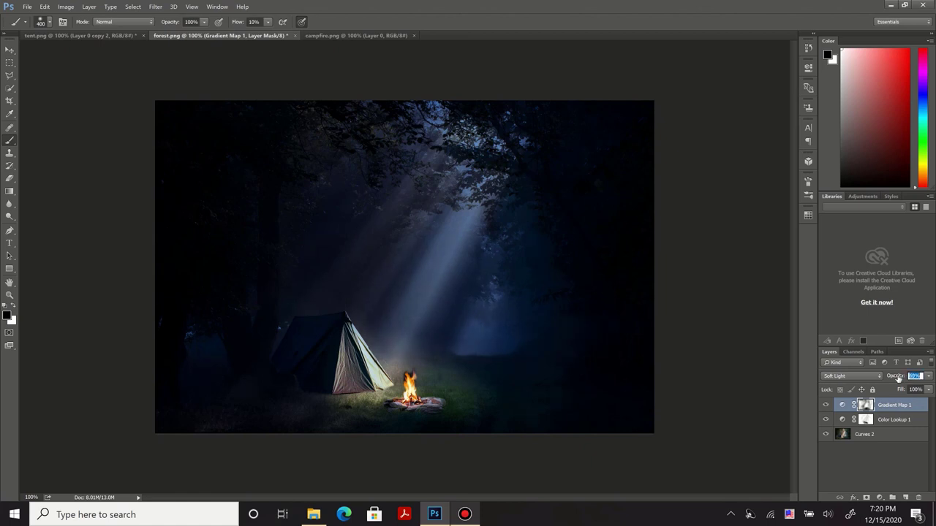
- Lower the Color Lookup 1 opacity to 89%
left_click(851, 420)
left_click_drag(887, 377, 892, 377)
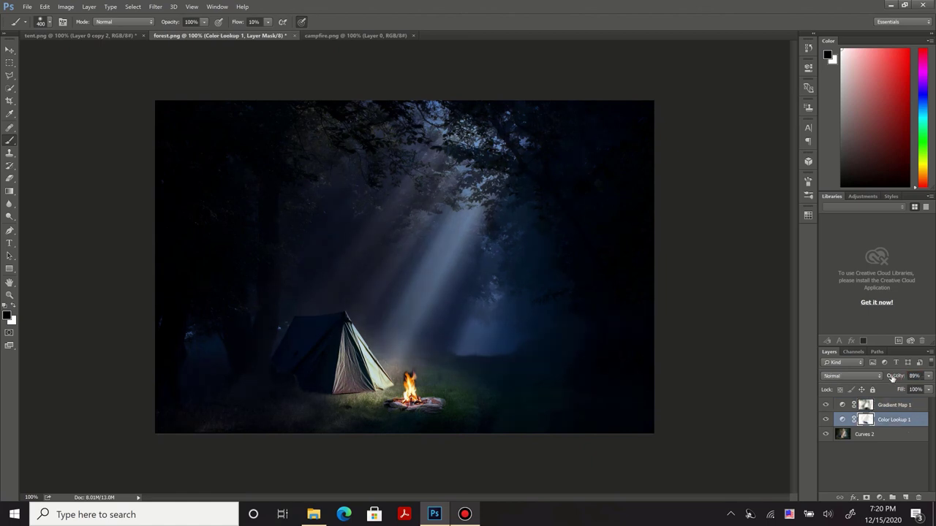
left_click(870, 460)
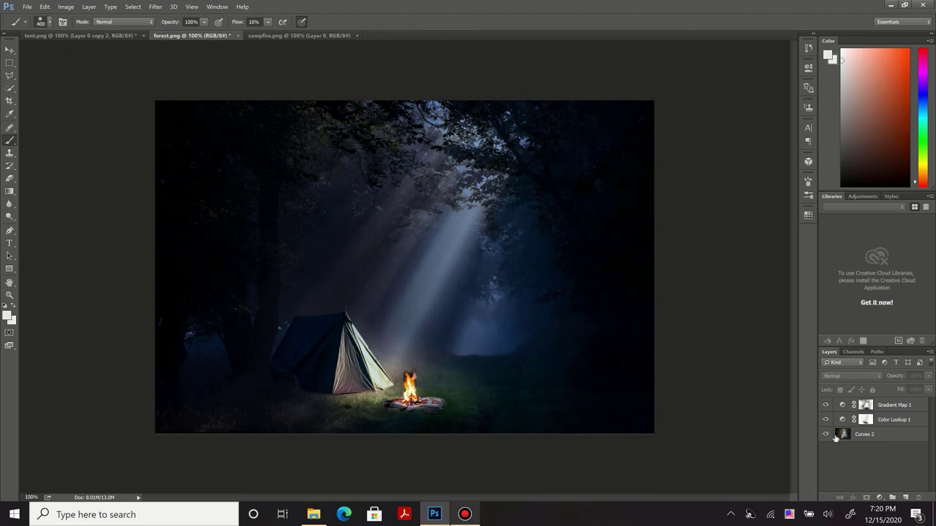
- Add a Curves adjustment and pull the upper Green channel curve slightly down
left_click(879, 498)
left_click(881, 343)
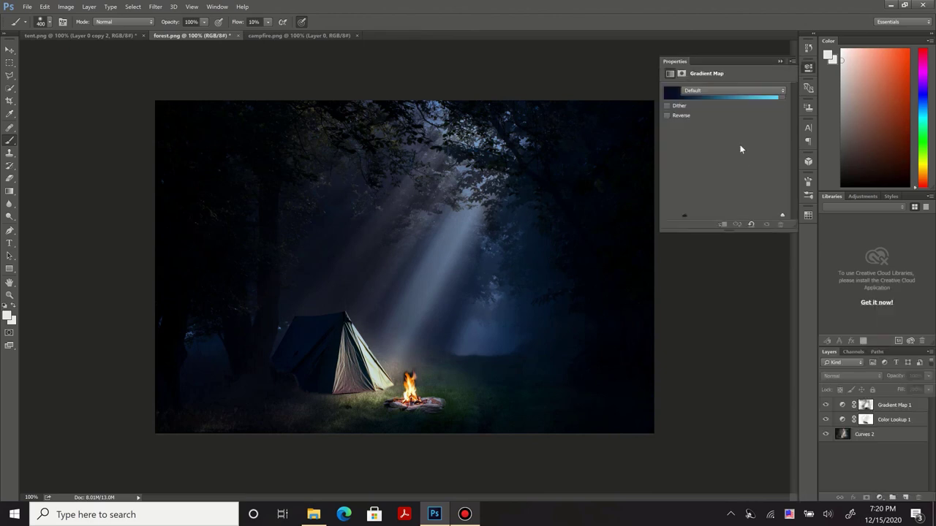
left_click(720, 103)
left_click(723, 123)
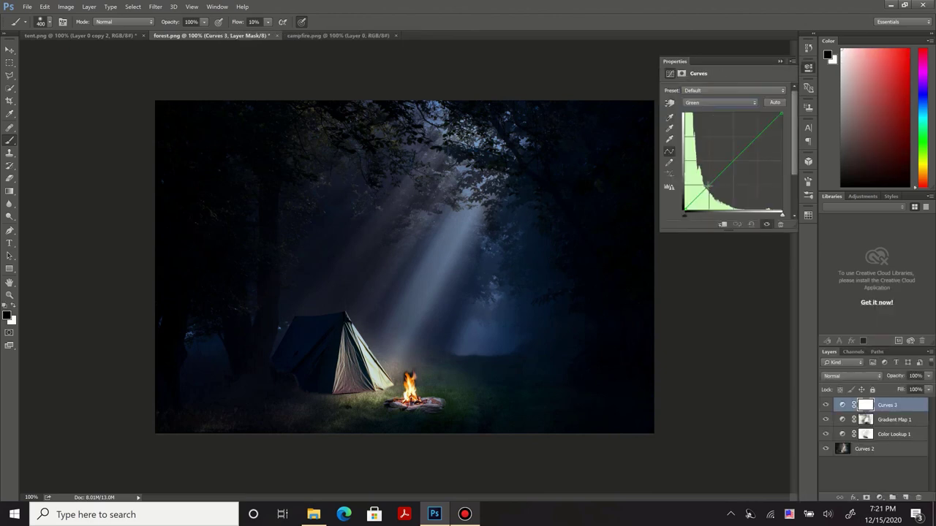
left_click_drag(710, 186, 703, 188)
left_click_drag(759, 137, 759, 140)
- Bend the upper Blue channel curve slightly down as well
left_click(784, 61)
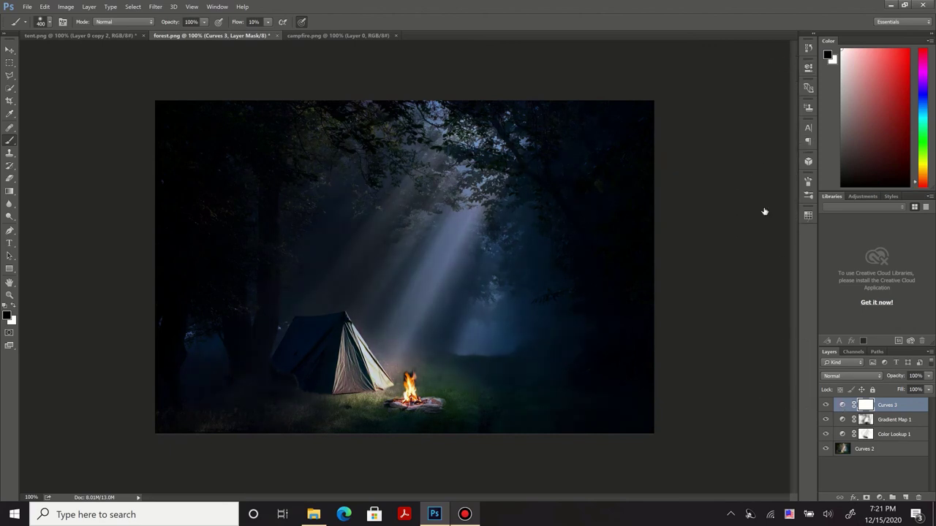
left_click(808, 67)
key("alt+5")
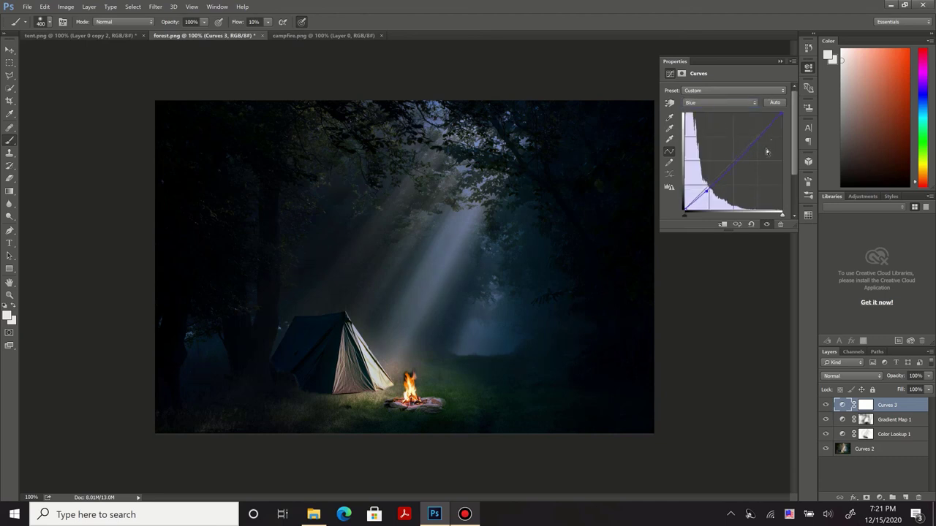
left_click_drag(757, 134, 759, 138)
left_click(756, 378)
key("v")
left_click(892, 449)
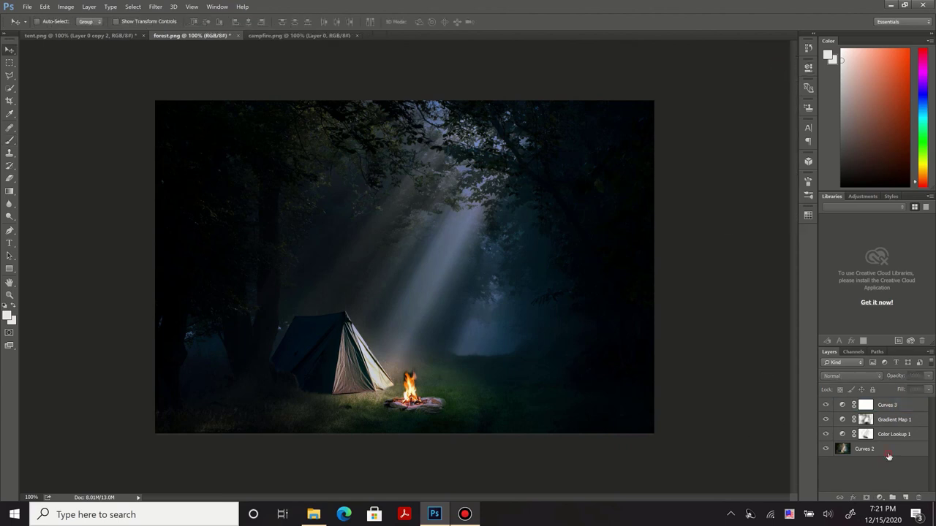
- Select every layer and merge them into one flattened layer named Curves 3
left_click(883, 410, "shift")
right_click(884, 409)
left_click(665, 399)
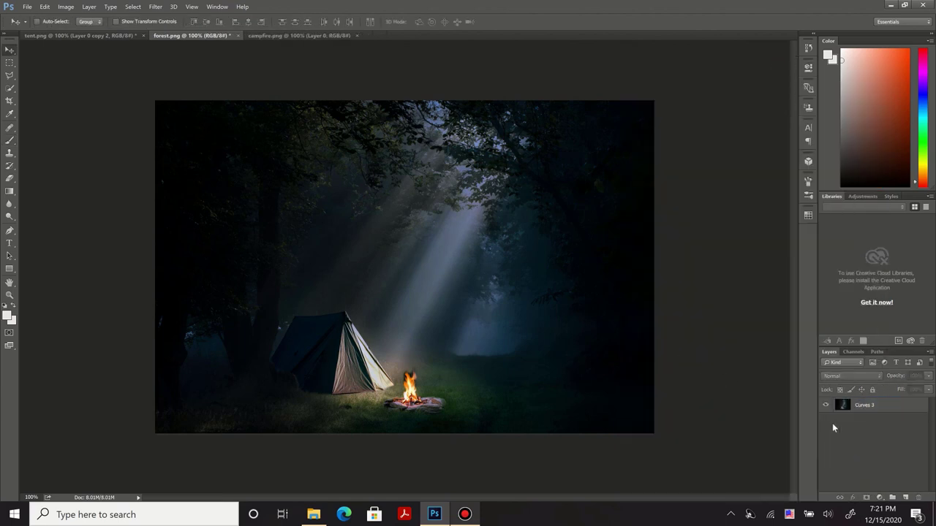